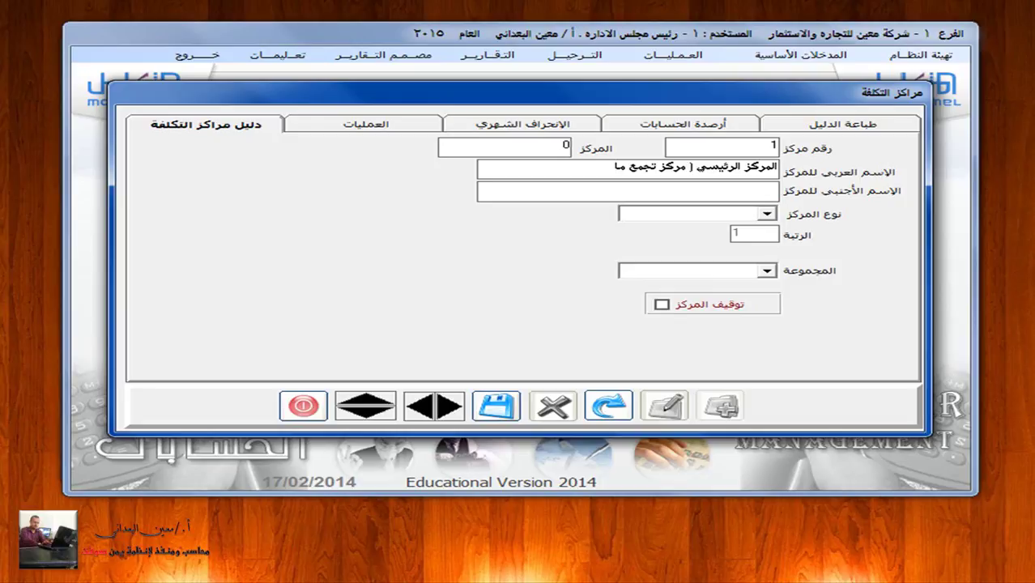
Step: Complete the main cost centre's Arabic name with "مراكز التكلفه الفرعيه", set its type to رئيسي 1, and save it
type("راكز التكلفه (")
key("BackSpace")
type("الفرعيه)")
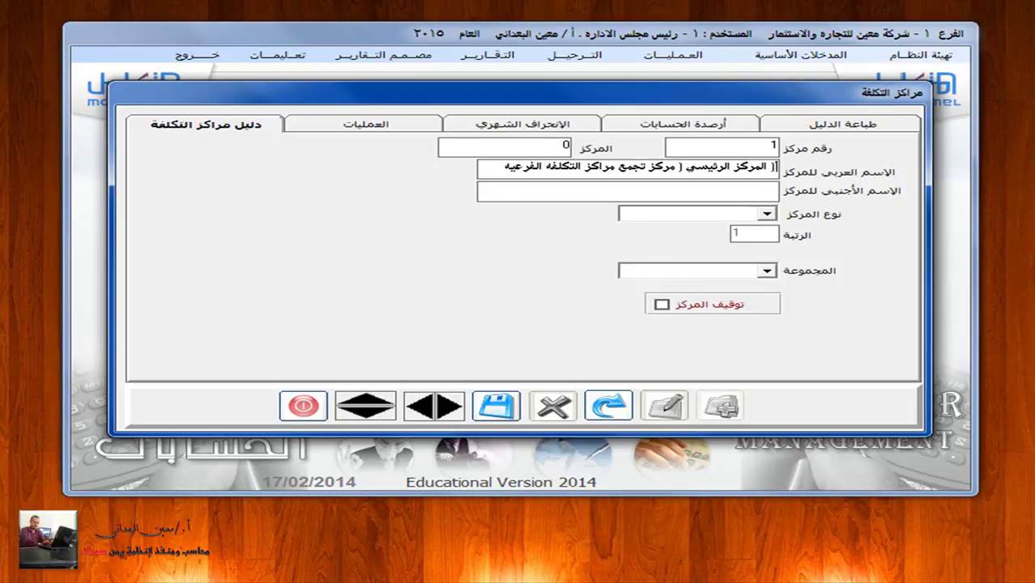
left_click(765, 215)
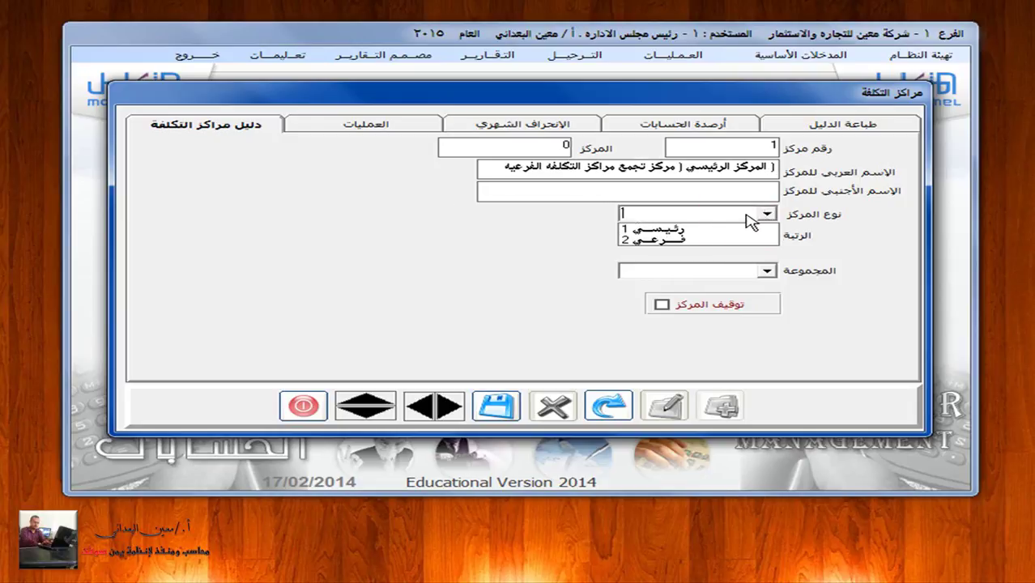
left_click(719, 230)
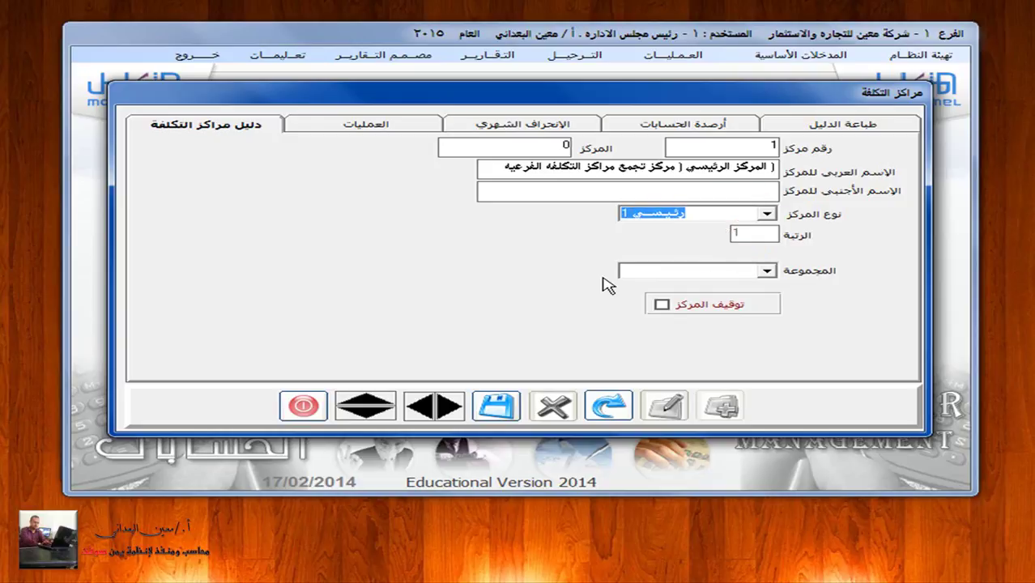
left_click(500, 405)
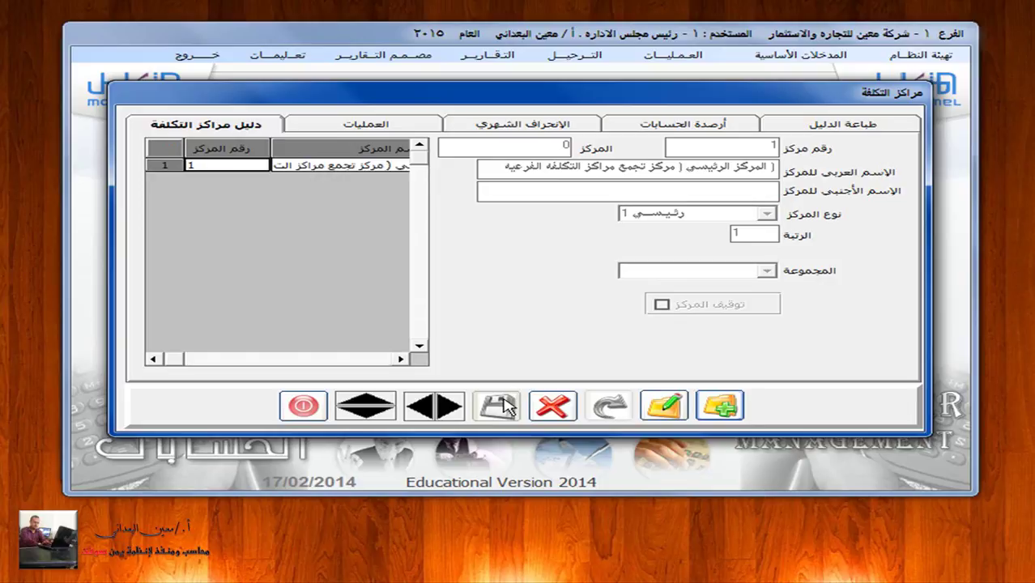
Step: Review the cost centre hierarchy diagram in the Word document and return to the cost centres window
key("super+Tab")
key("super+Tab")
key("super+Tab")
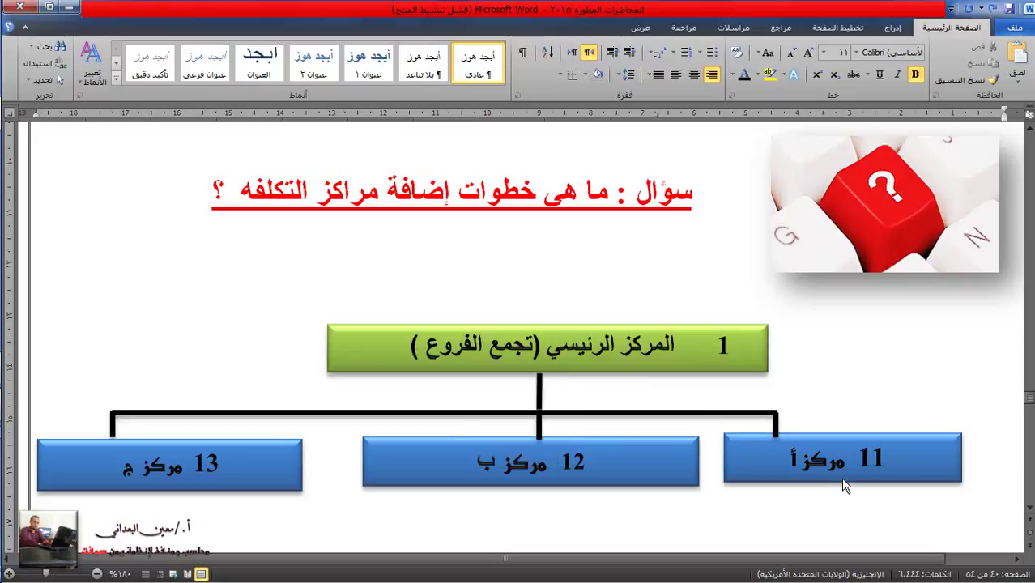
key("super+Tab")
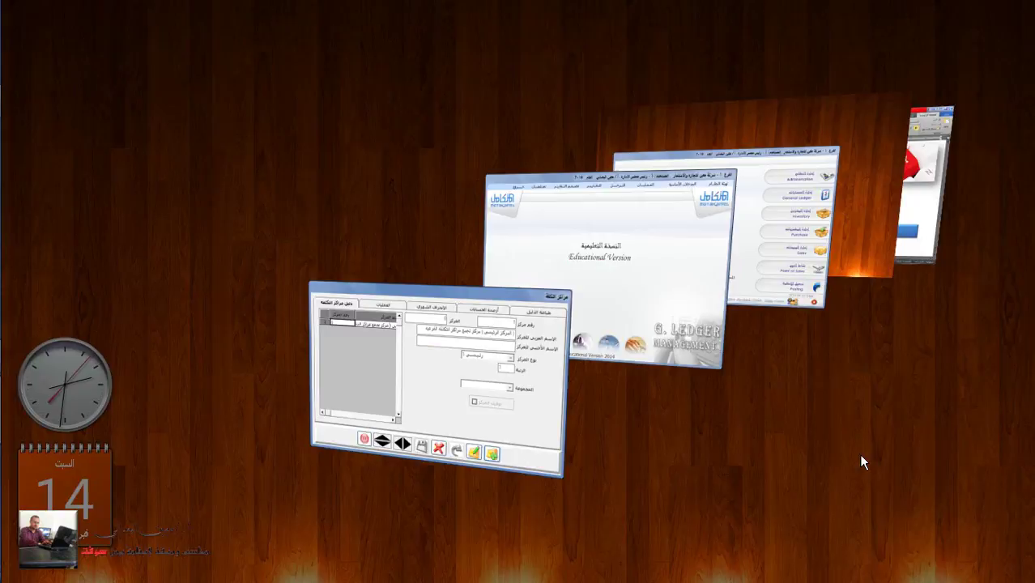
key("super+Tab")
key("super+Tab")
key("super+Tab")
key("super+Tab")
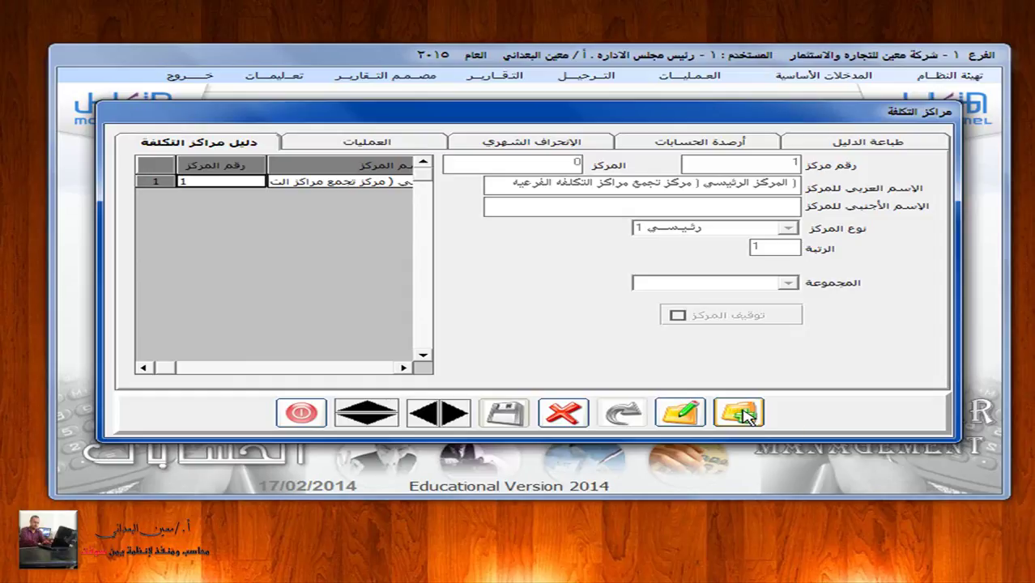
Step: Start cost centre 11 under parent centre 1 with the Arabic name "مركة التكلفه أ"
left_click(741, 413)
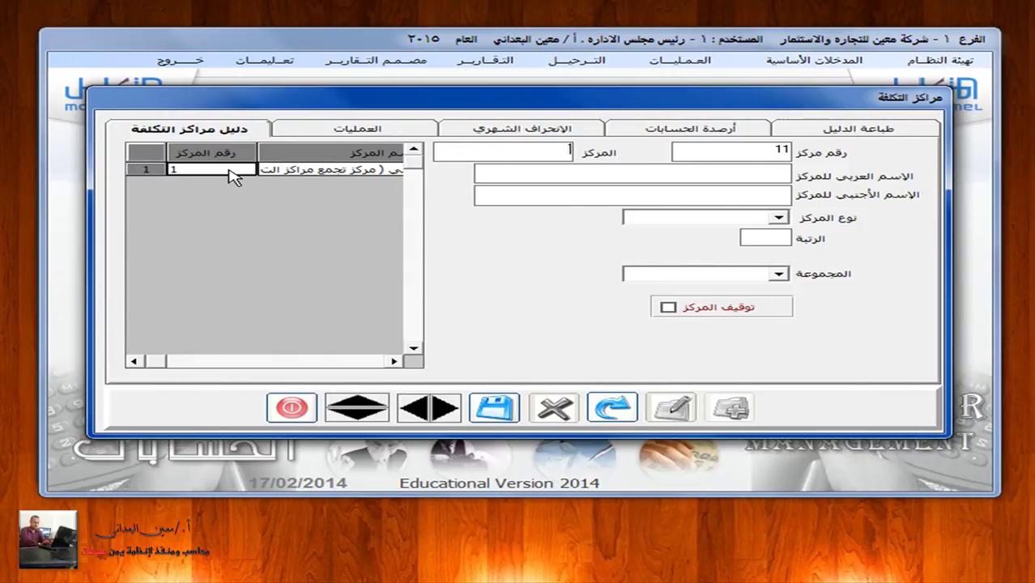
left_click(510, 157)
key("Return")
type("مركة التكلف")
key("BackSpace")
key("BackSpace")
key("BackSpace")
type("كلفه")
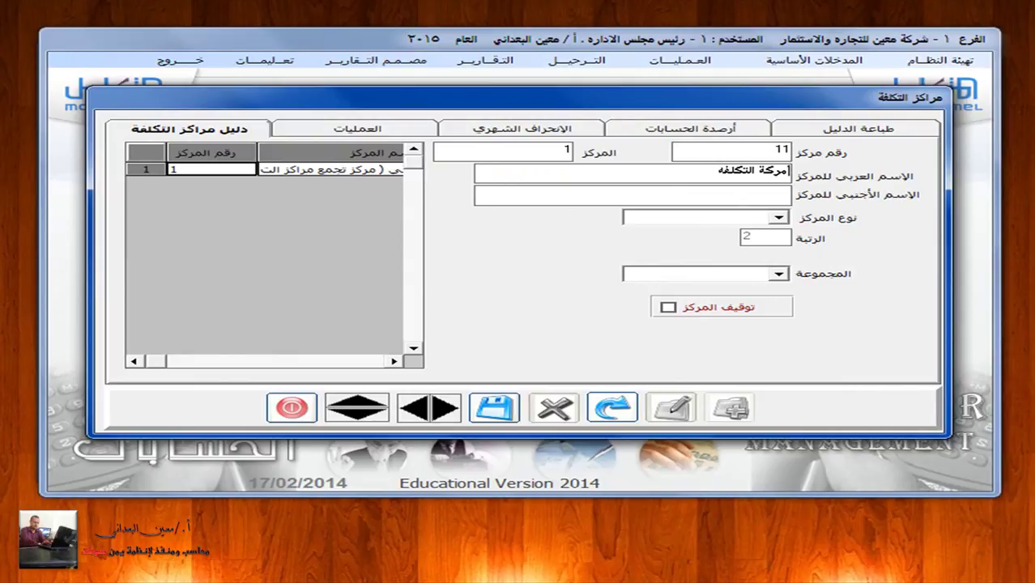
type(" أ")
Step: Set the type of cost centre 11 to فرعي 2 and save the record
left_click(778, 217)
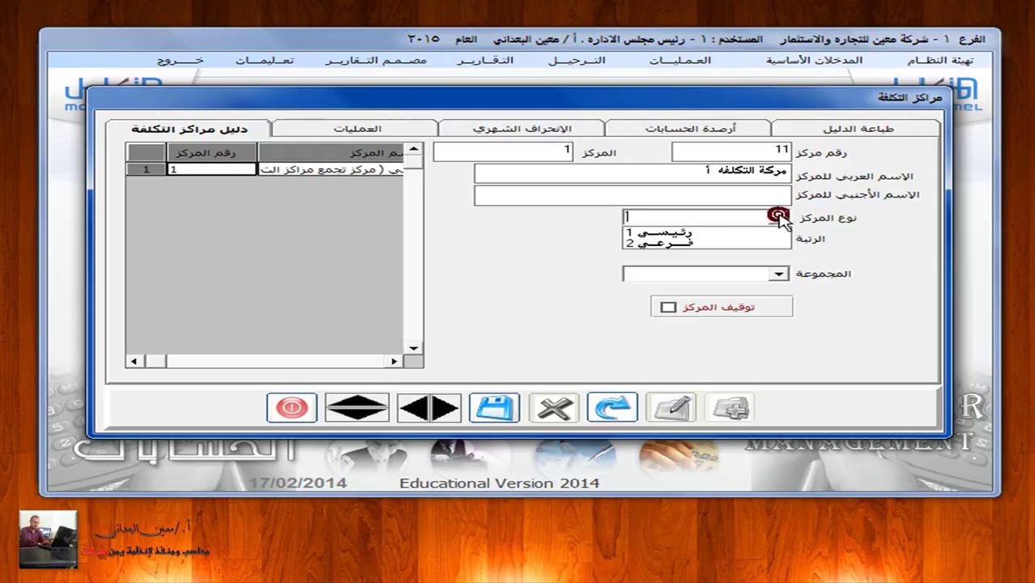
left_click(739, 242)
left_click(494, 407)
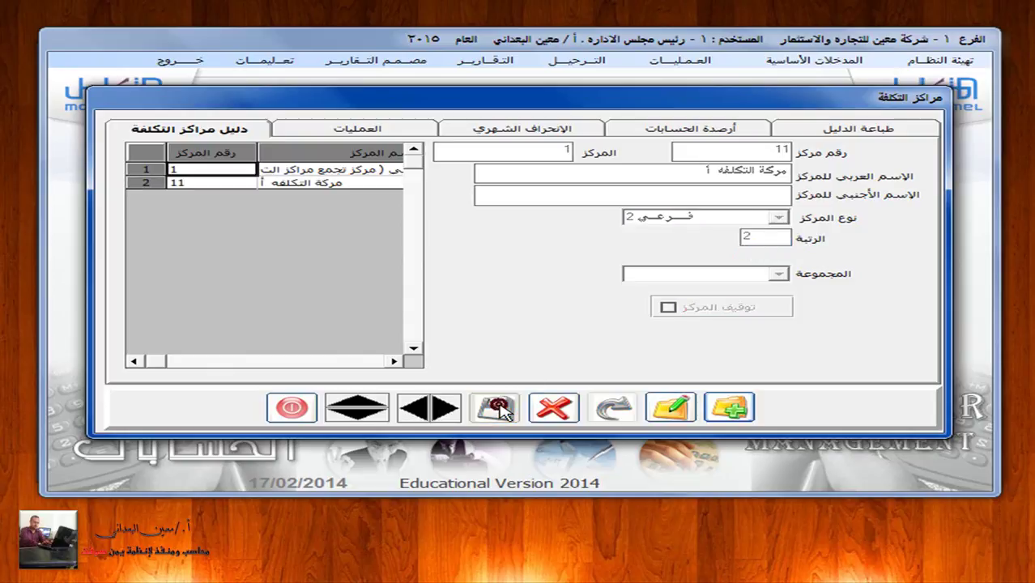
Step: Start cost centre 12 under parent centre 1 with the Arabic name "مركز التكلفه ب"
left_click(727, 407)
type("12")
key("Return")
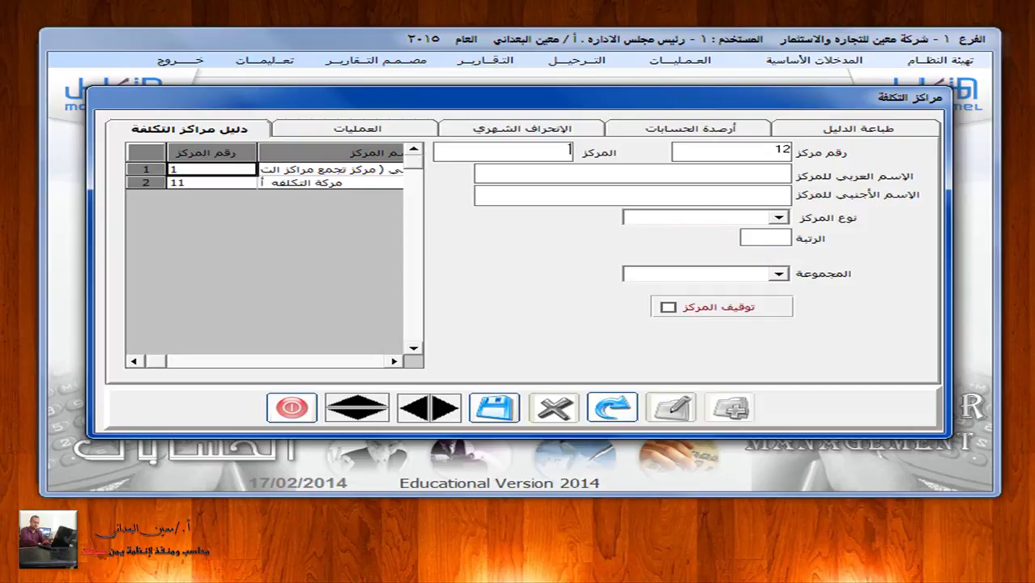
left_click(480, 156)
type("1")
key("Return")
type("مركز التكل")
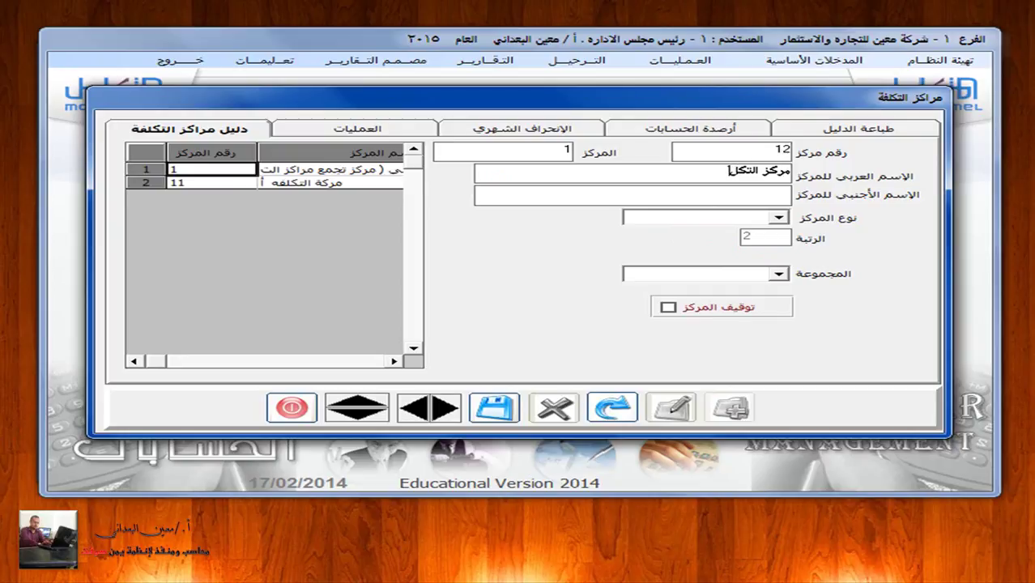
type("فه بأ")
key("BackSpace")
Step: Set the type of cost centre 12 to فرعي 2 and save the record
left_click(778, 218)
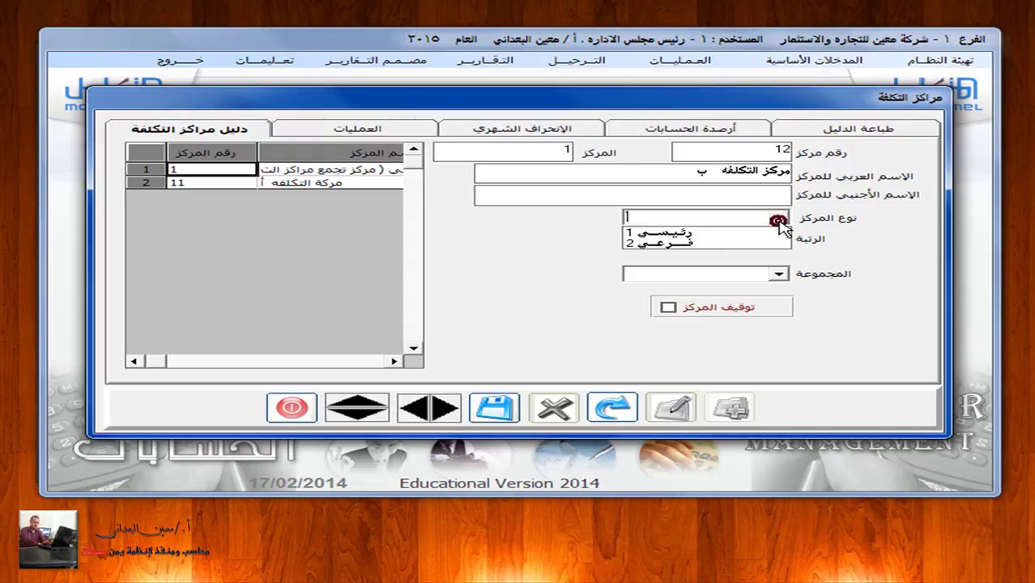
left_click(733, 242)
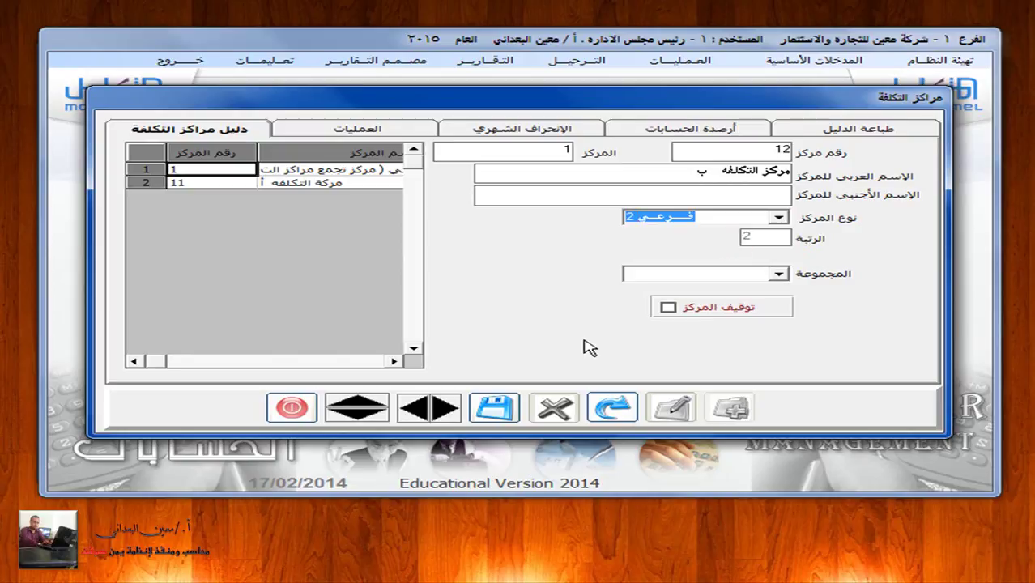
left_click(494, 407)
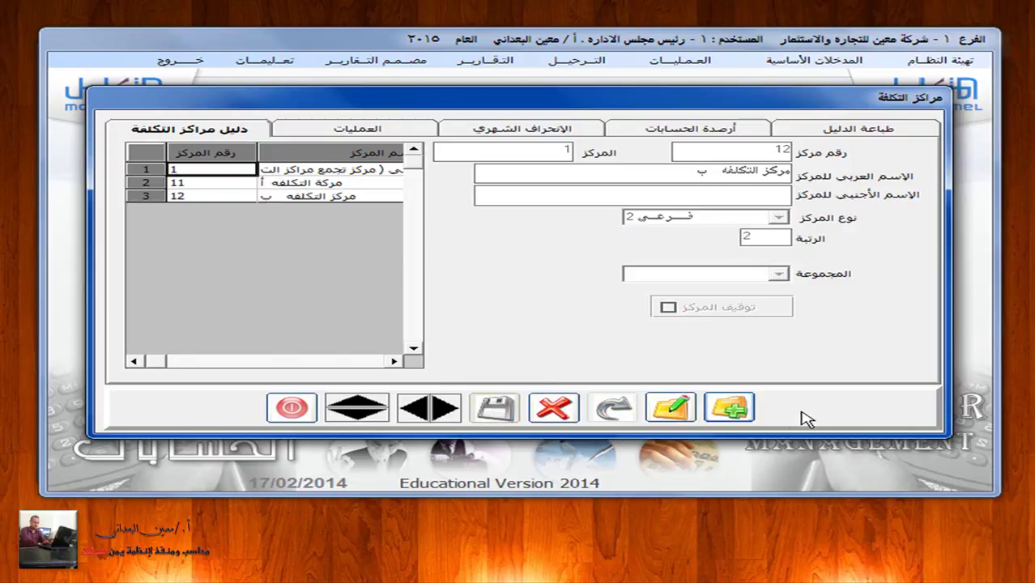
Step: Start cost centre 13 under parent centre 1 with the Arabic name "مركز التكلفه ج"
left_click(729, 407)
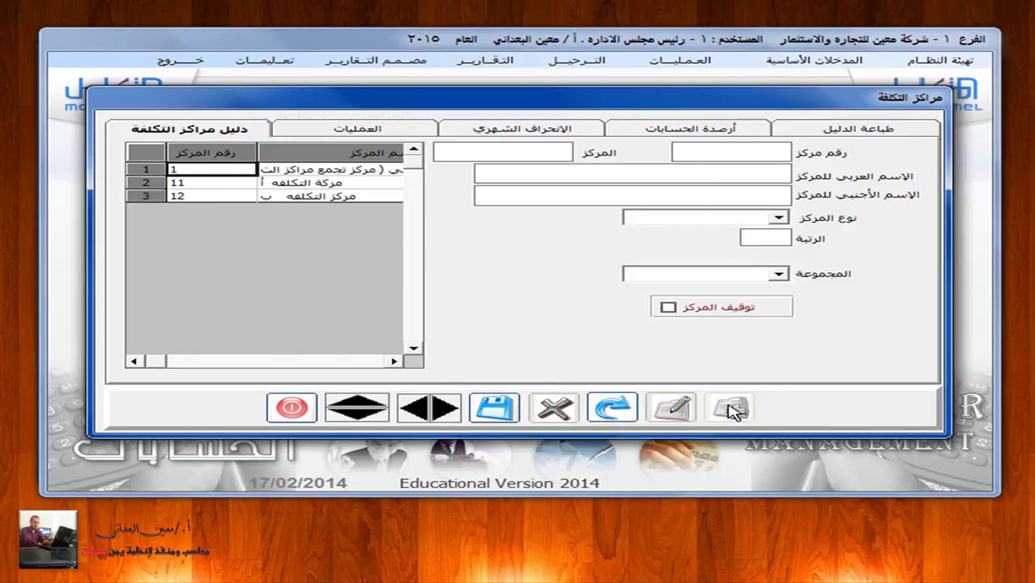
type("1")
left_click(788, 173)
type("مركز التكلفه")
type(" أ")
type(" ج")
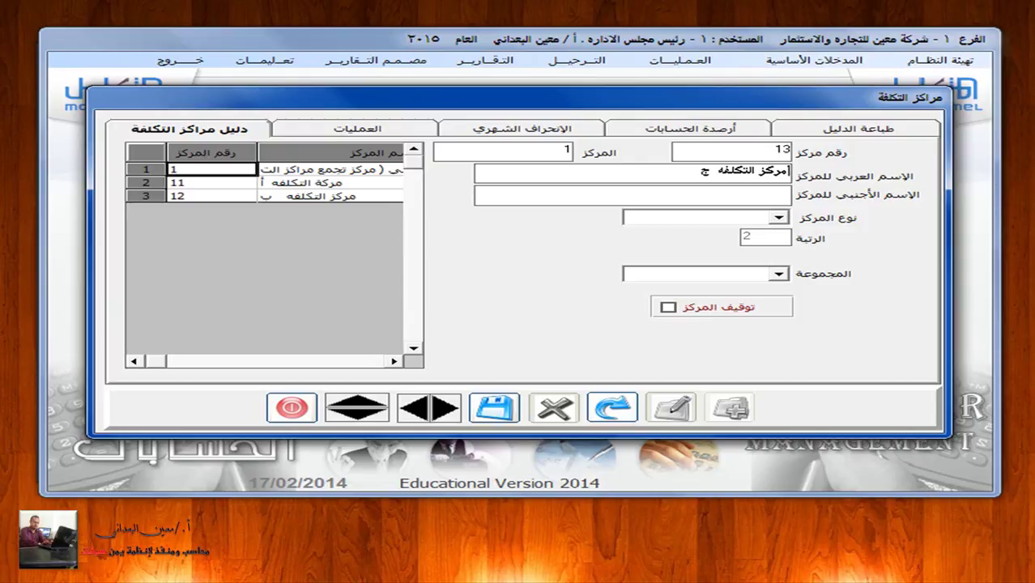
Step: Set the type of cost centre 13 to فرعي 2 and save the record
left_click(776, 219)
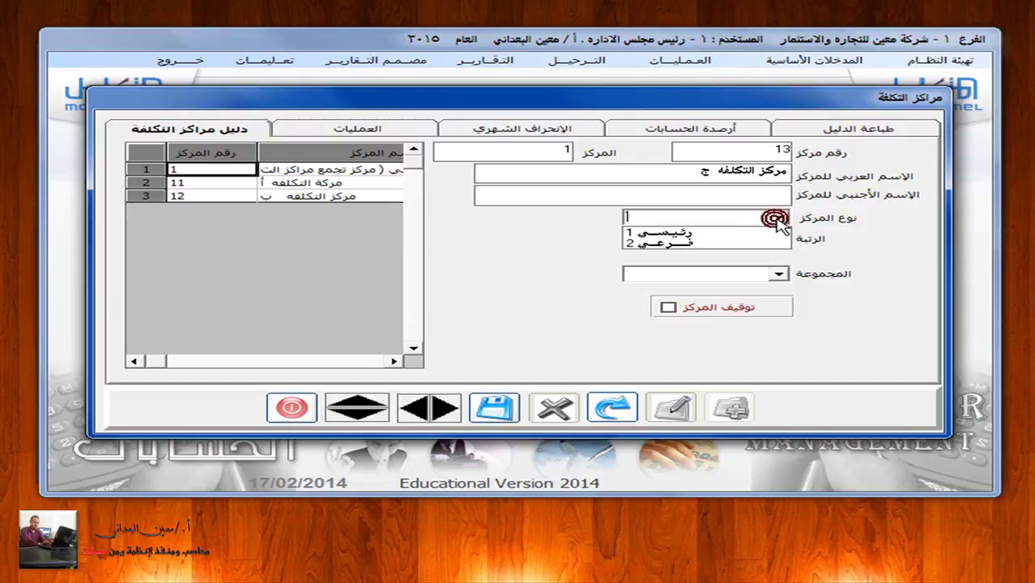
left_click(761, 243)
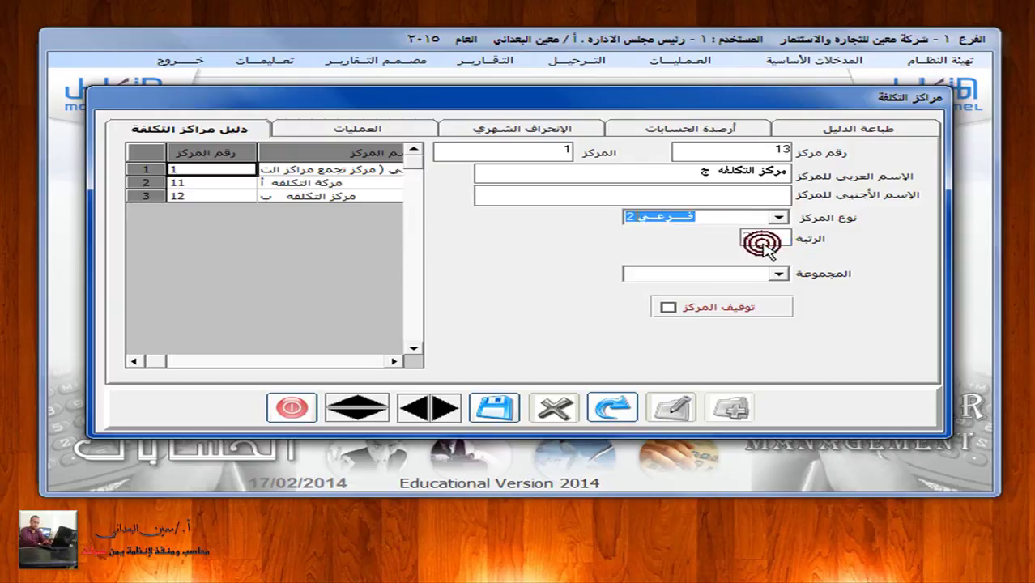
left_click(495, 413)
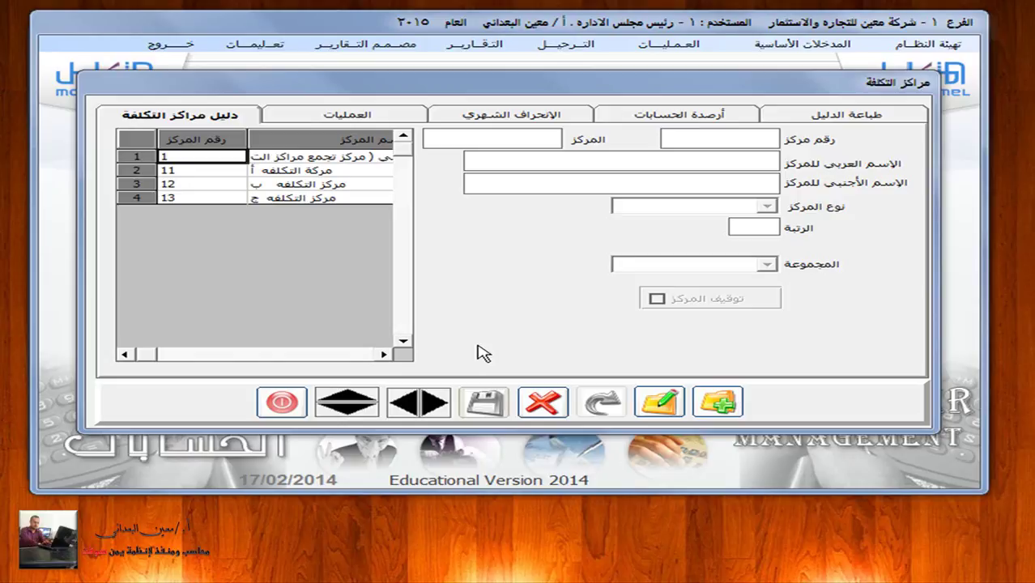
Step: Close the cost centres window and open the payment vouchers form (سندات الصرف)
left_click(275, 409)
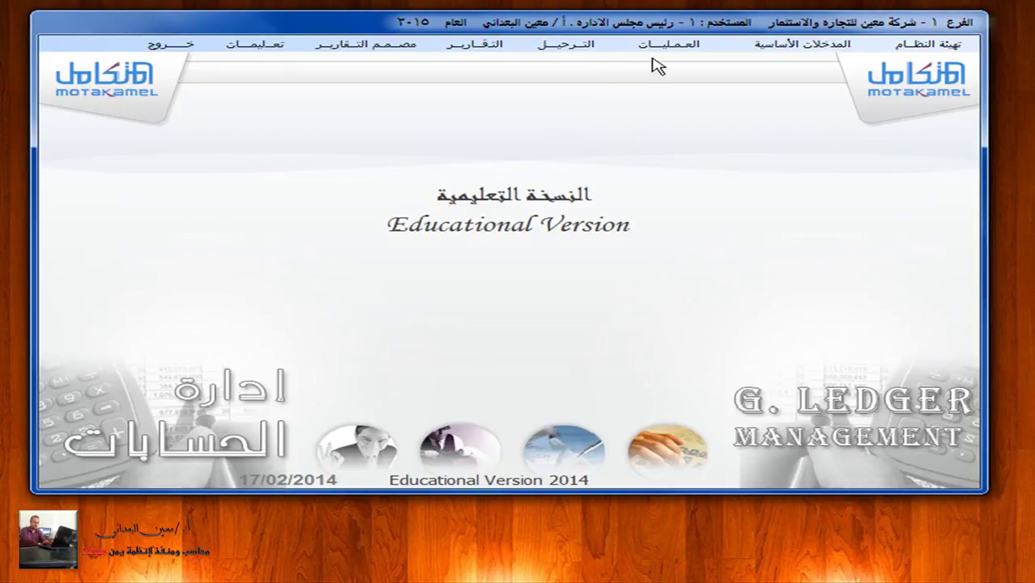
left_click(658, 45)
left_click(651, 81)
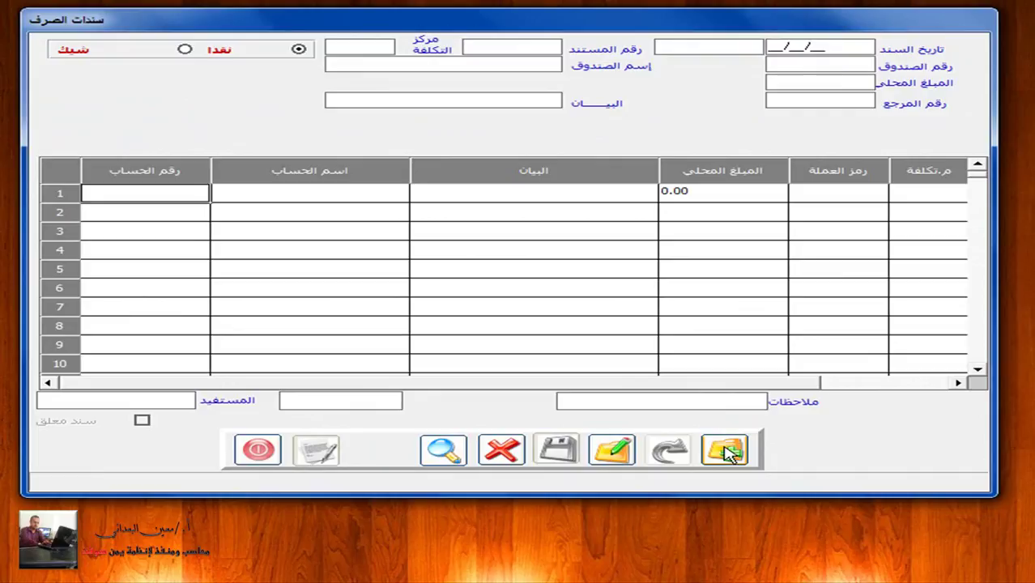
Step: Create a new cash payment voucher paid from cash box 1, صندوق ريال يمني
left_click(728, 452)
key("Return")
key("Return")
key("F9")
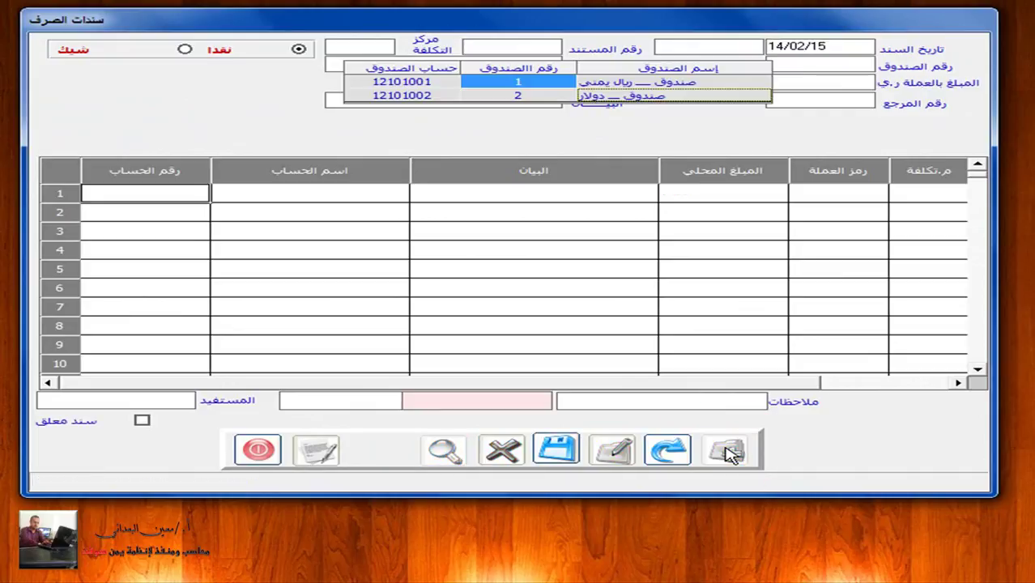
double_click(716, 82)
key("Return")
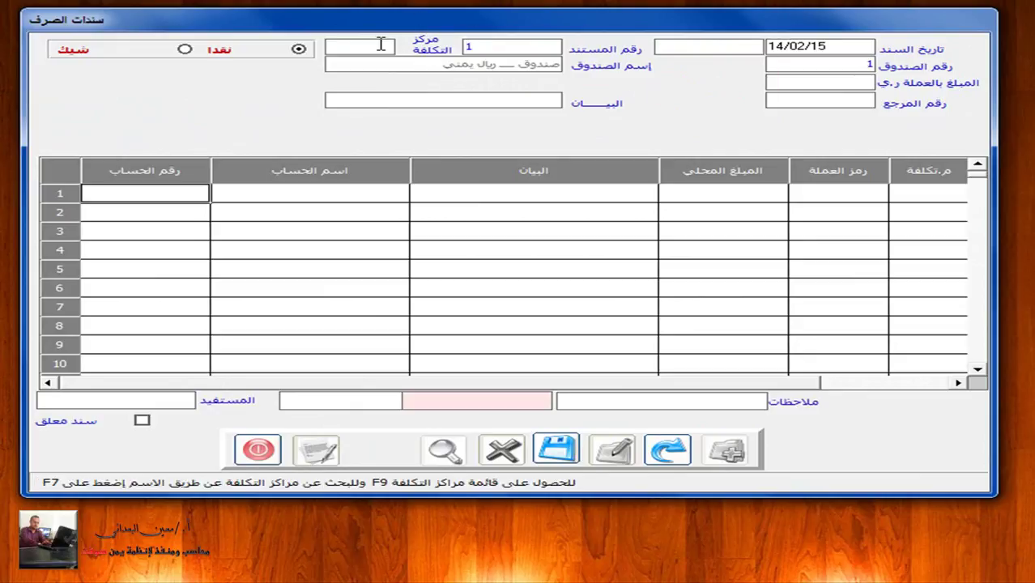
Step: Assign cost centre 11 to the voucher and set its amount to 25000
key("F9")
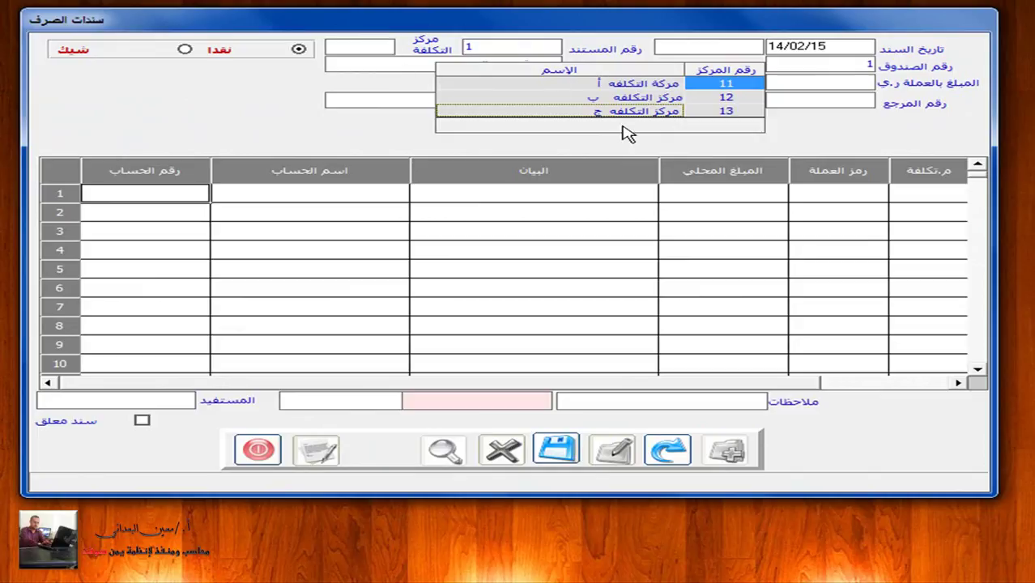
left_click(541, 83)
left_click(812, 81)
type("25000")
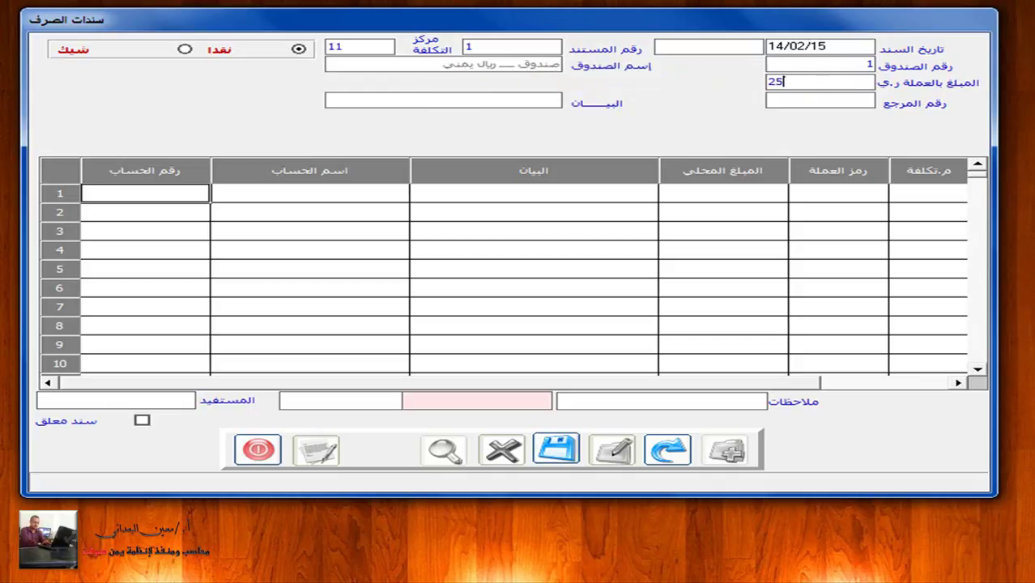
Step: Enter "مصروفات كهرباء شهر٢" as the voucher's description
left_click(452, 102)
type("مصروف")
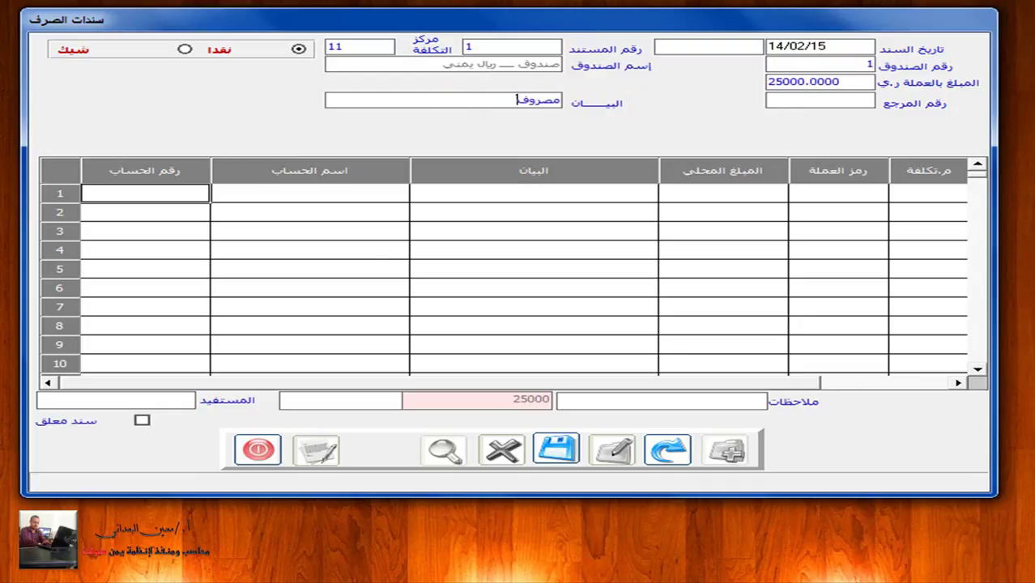
type("ات كهرباء")
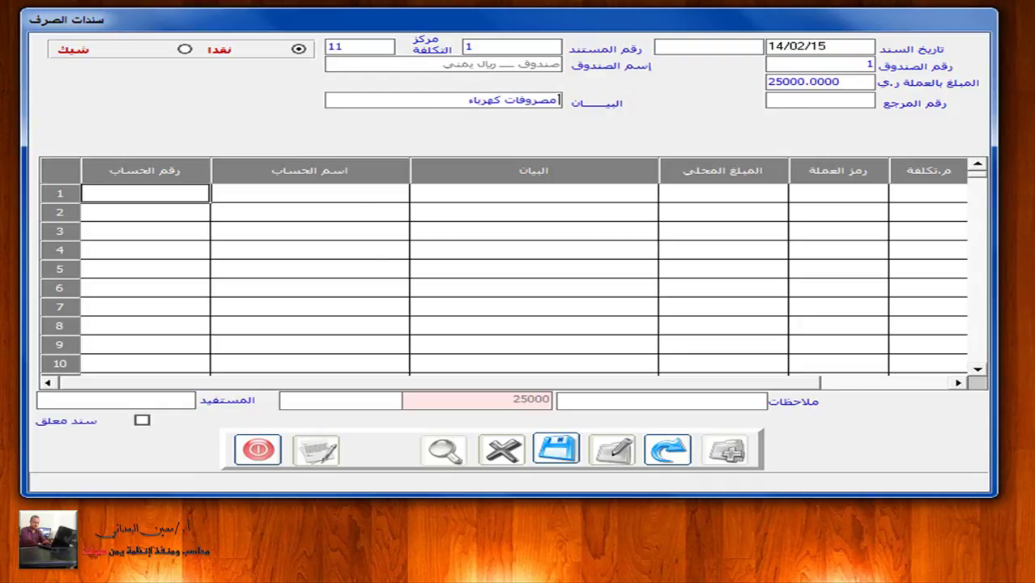
type(" شهر٢")
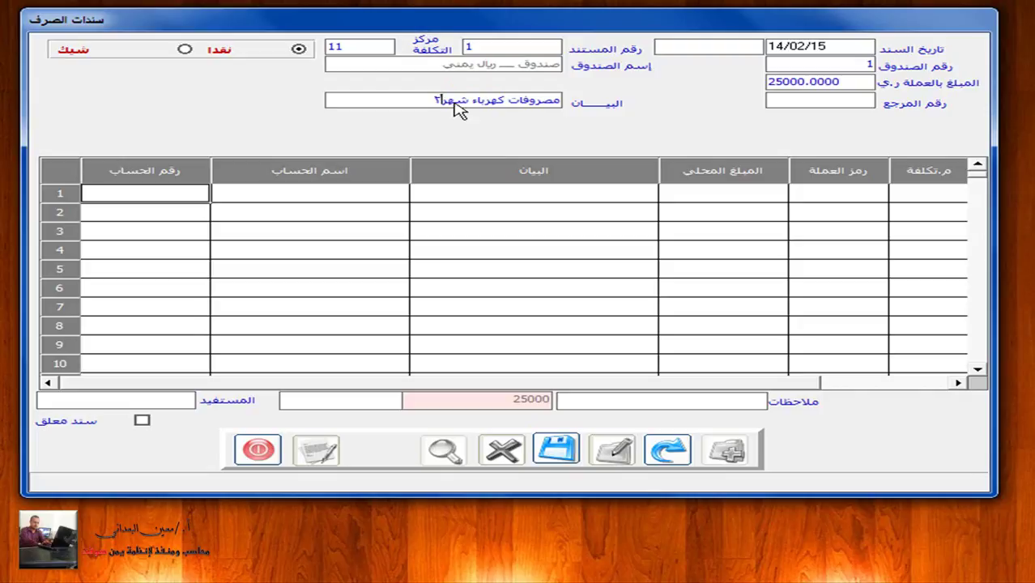
Step: Look up accounts matching "*كهرباء" for the first voucher line and insert the account مصاريف فواتير كهرباء
left_click(274, 193)
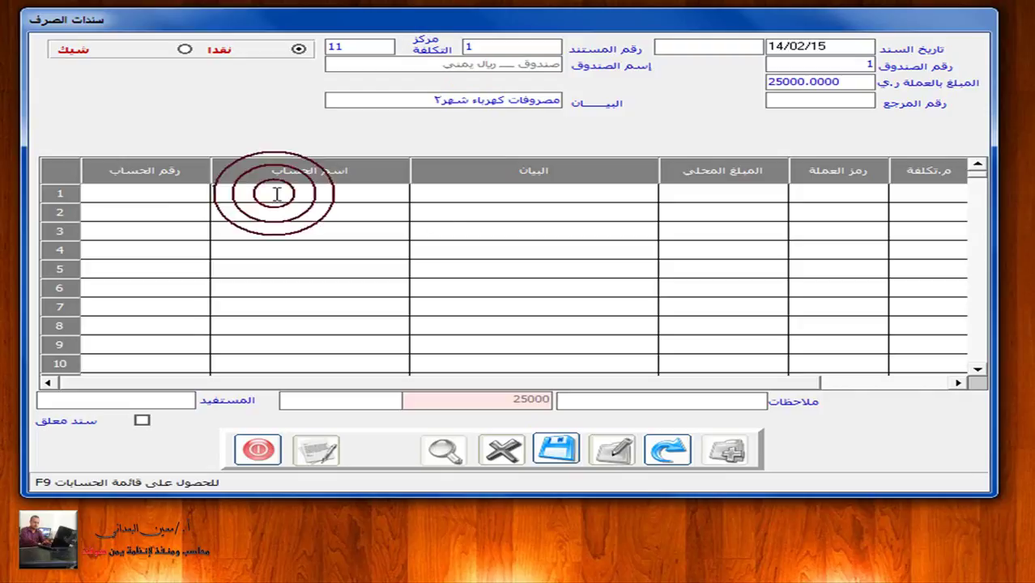
type("*")
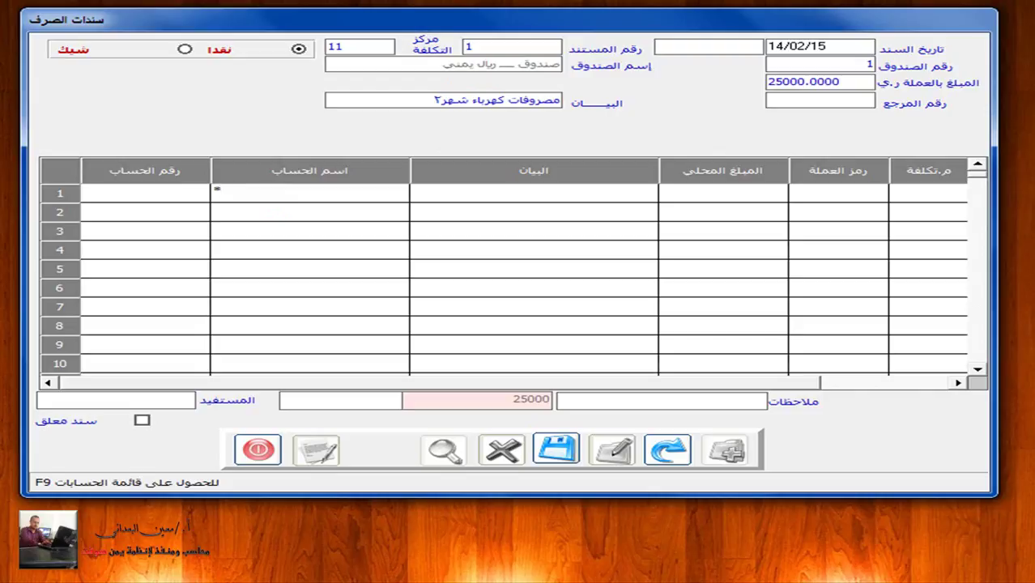
type("كهرباء")
key("F9")
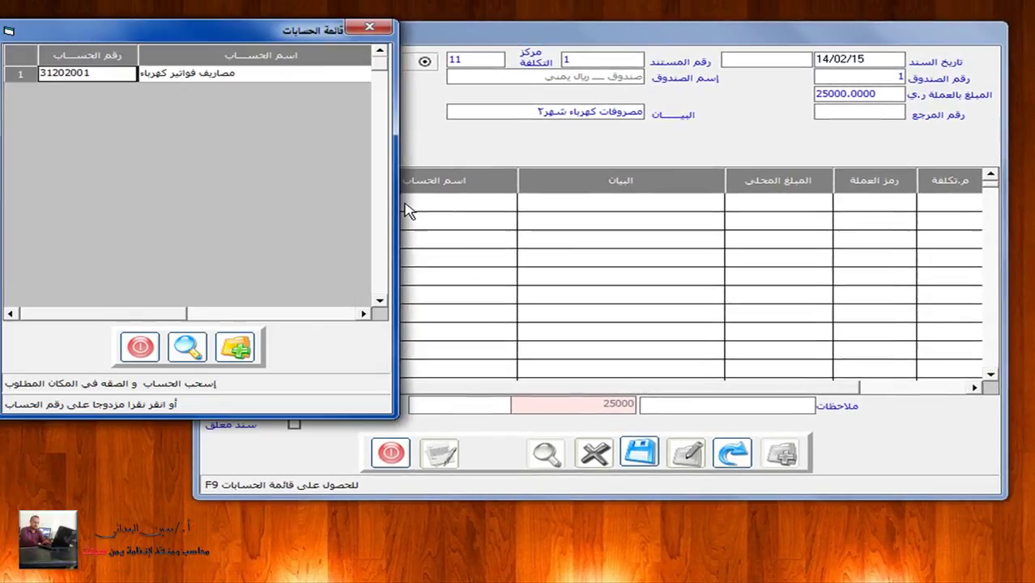
key("Return")
Step: Fill in the first voucher line with the description "كهرباء شهر ٢" and a local amount of 25000
type("كمب")
key("BackSpace")
type("رباء شهر ٢")
key("Return")
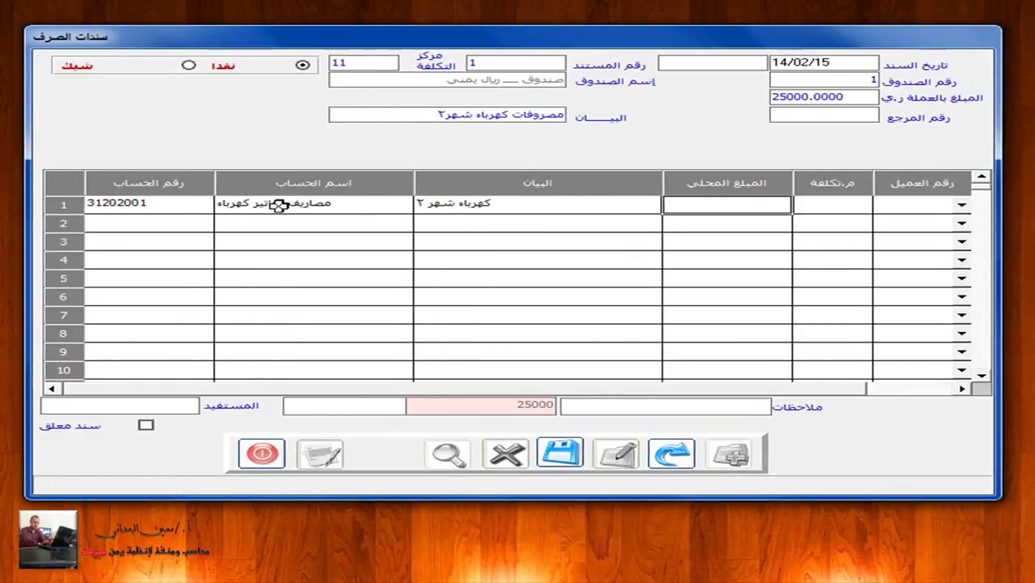
type("25000")
key("Return")
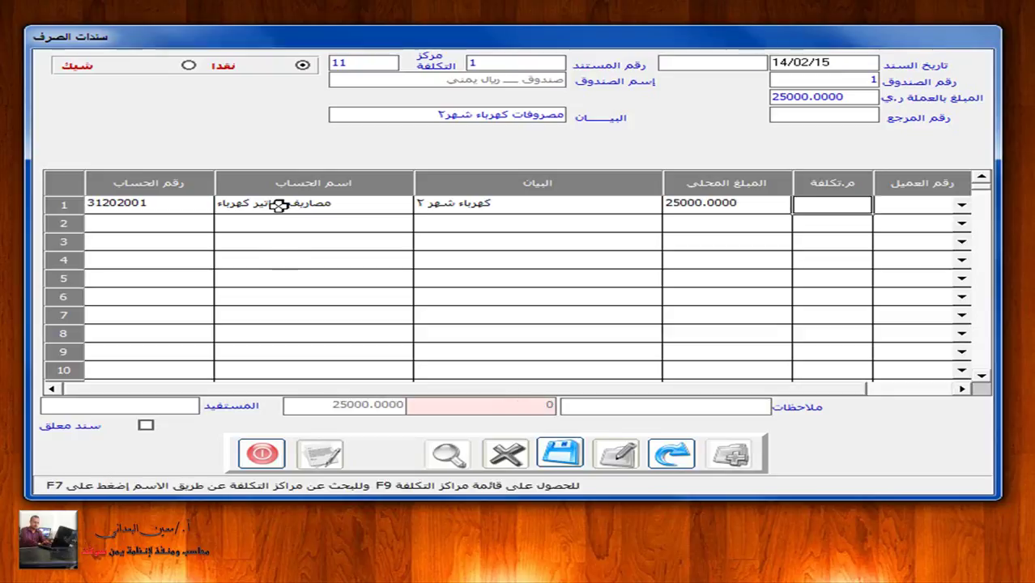
Step: Assign cost centre 11 to the first voucher line, then save and close the payment voucher
left_click(847, 206)
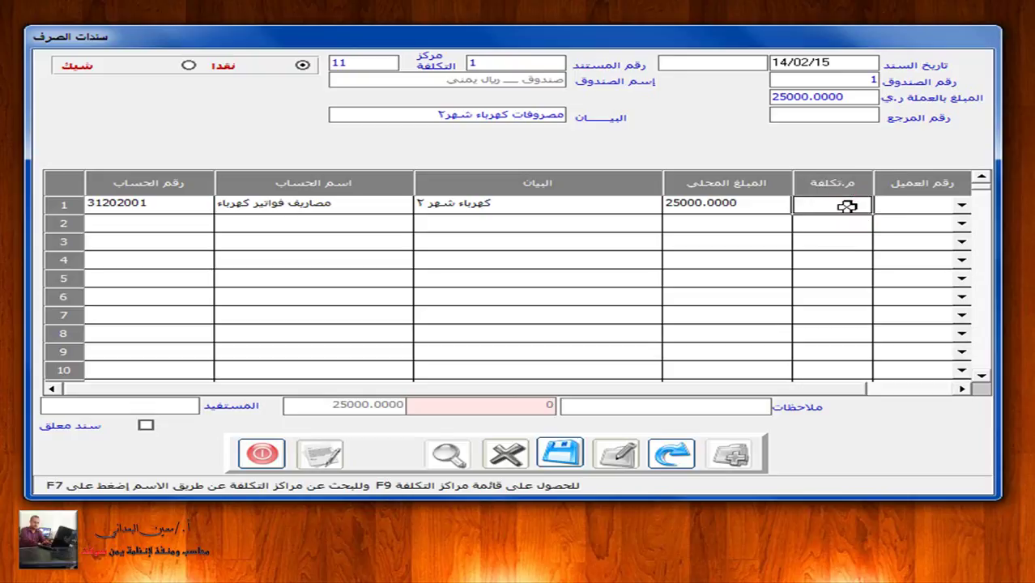
key("F9")
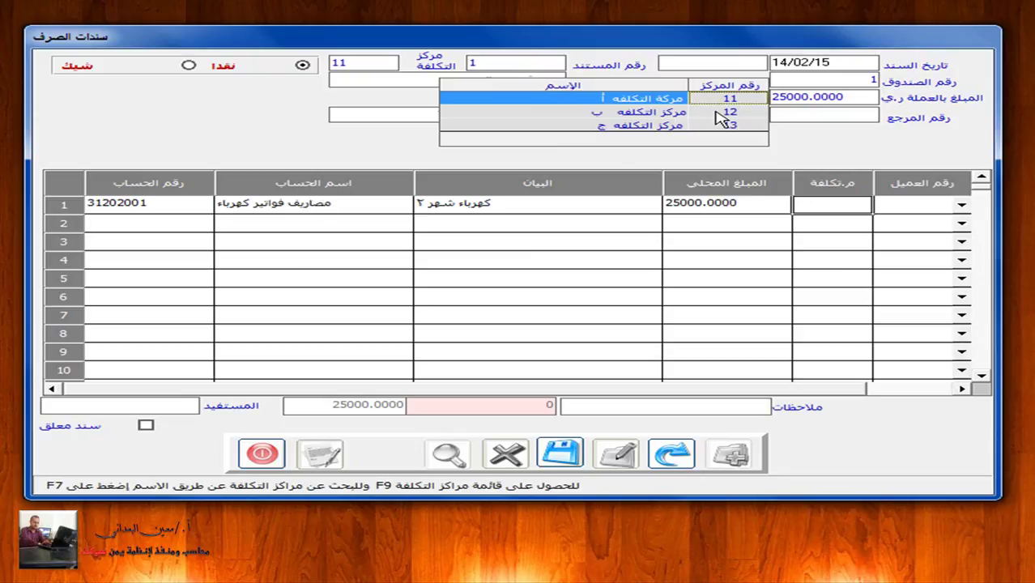
left_click(669, 99)
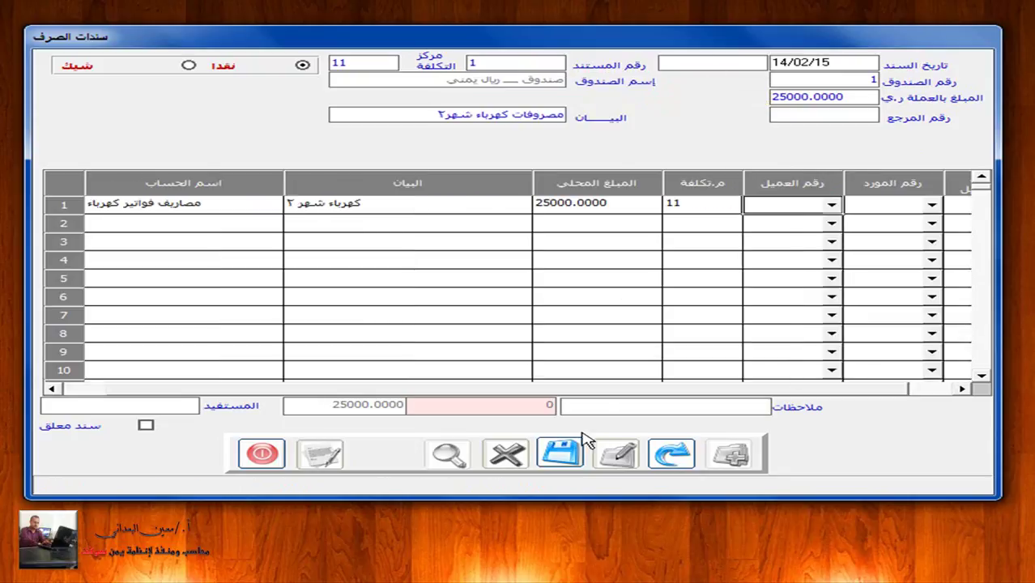
left_click(560, 453)
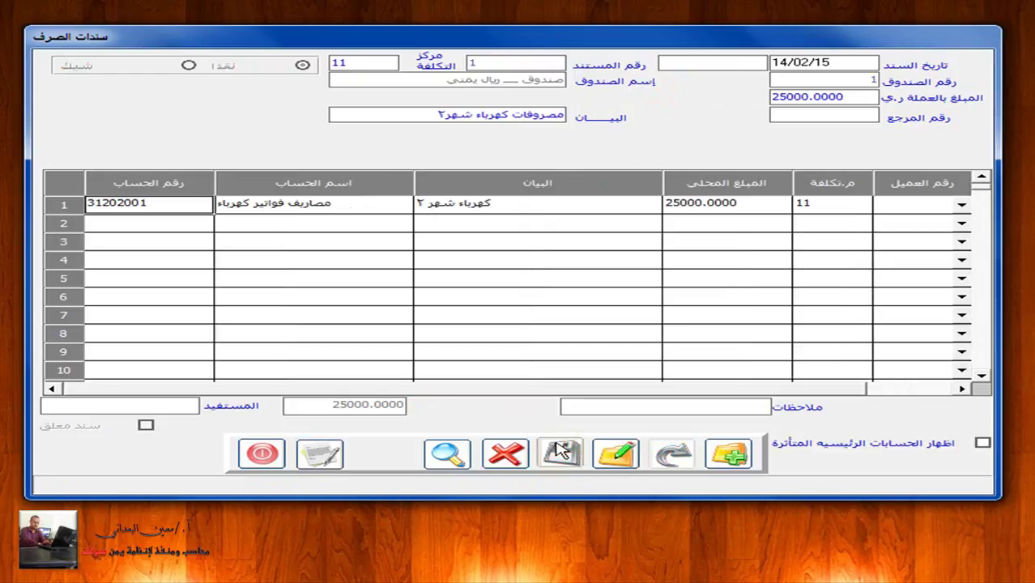
left_click(264, 454)
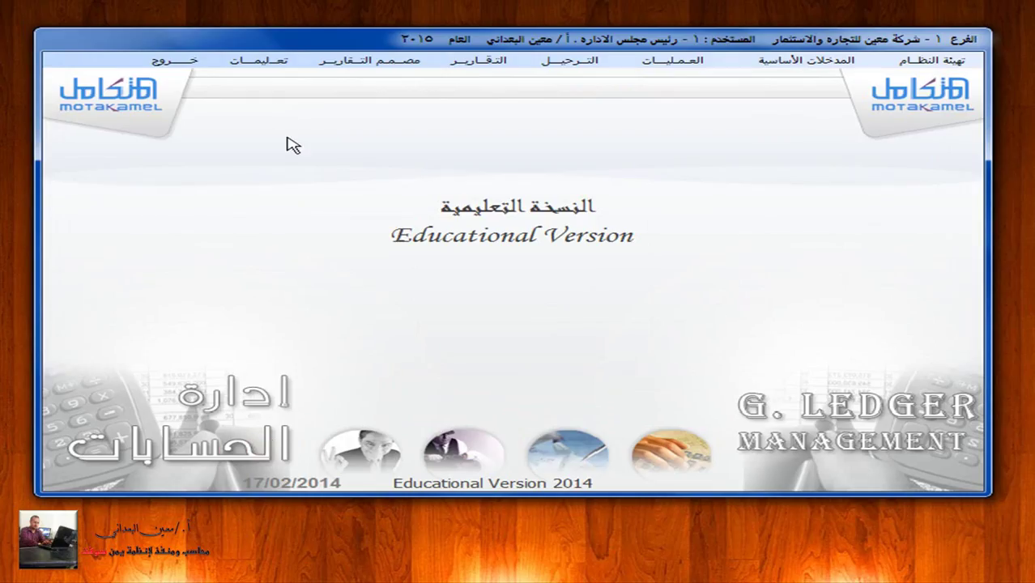
Step: Leave the General Ledger and start a new sales invoice in the Sales module
left_click(180, 61)
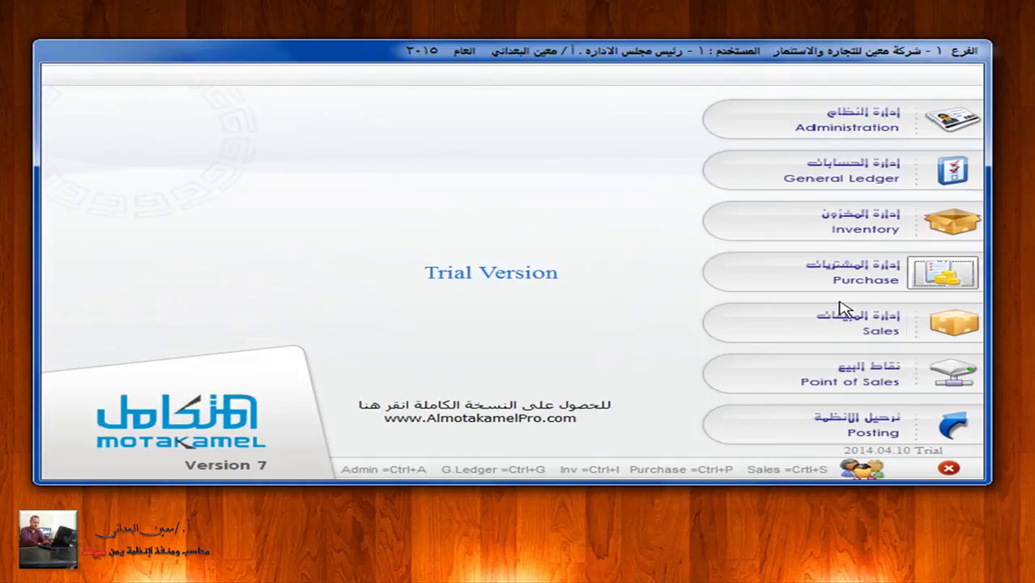
left_click(947, 324)
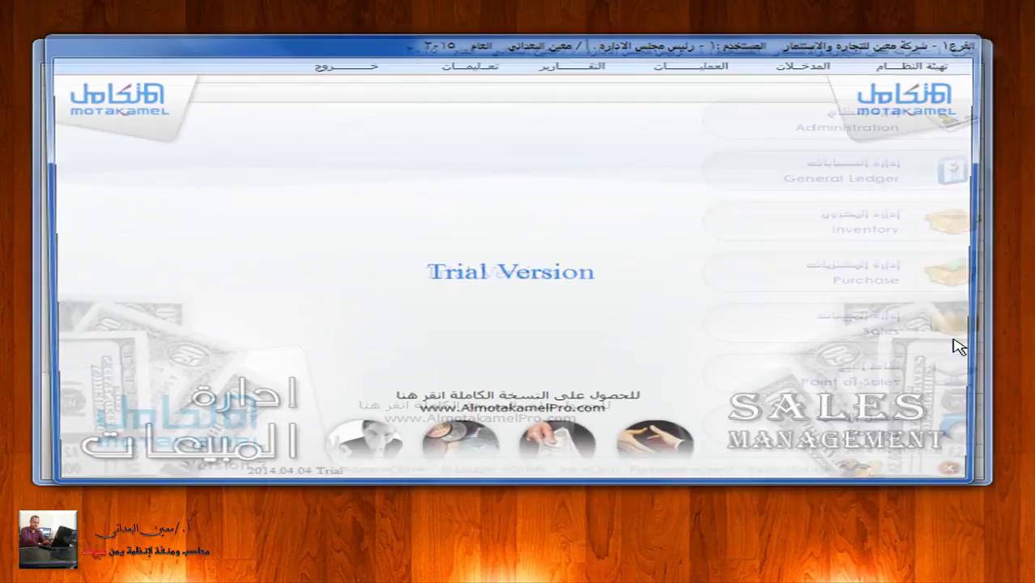
left_click(682, 68)
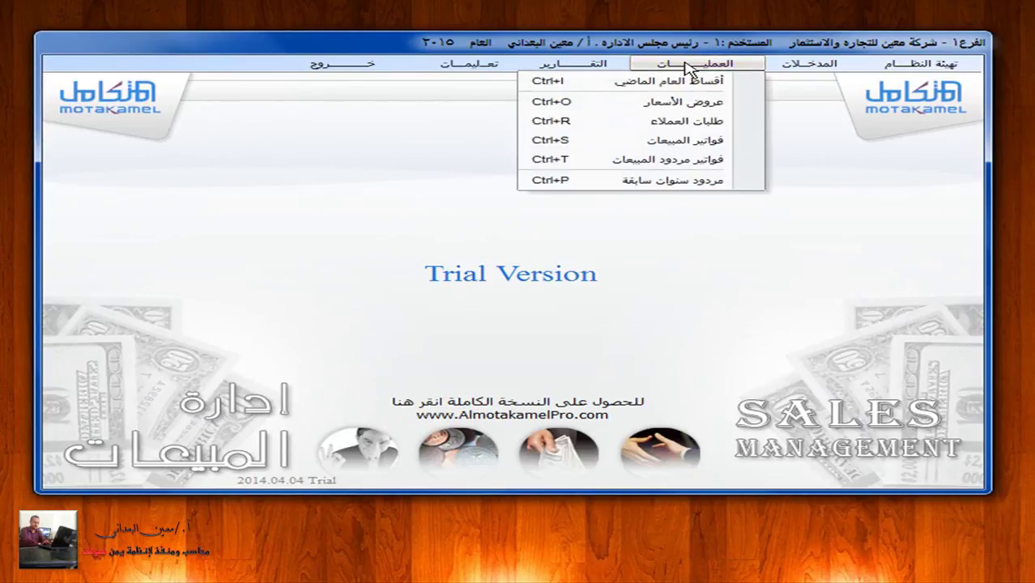
left_click(694, 139)
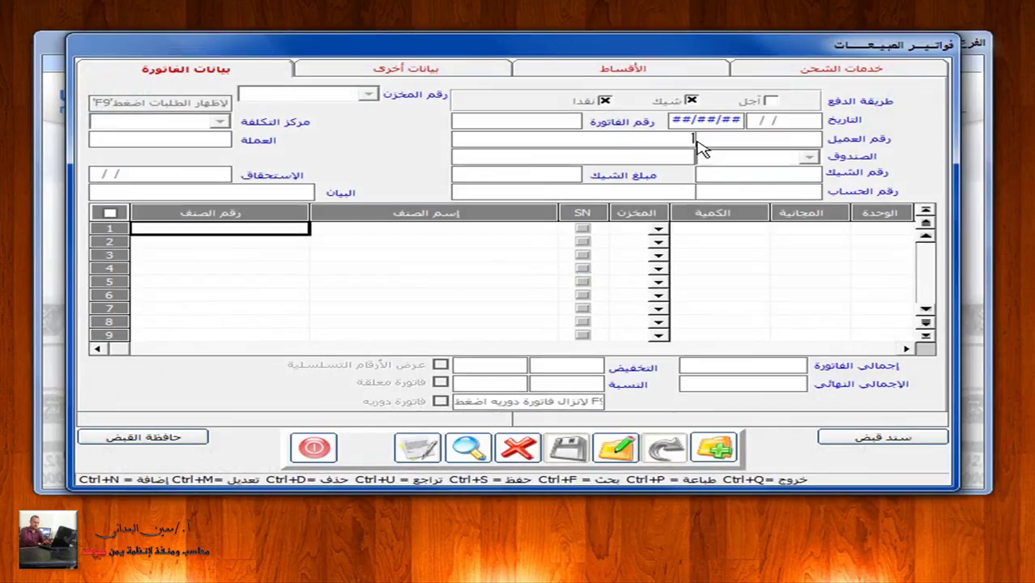
left_click(714, 448)
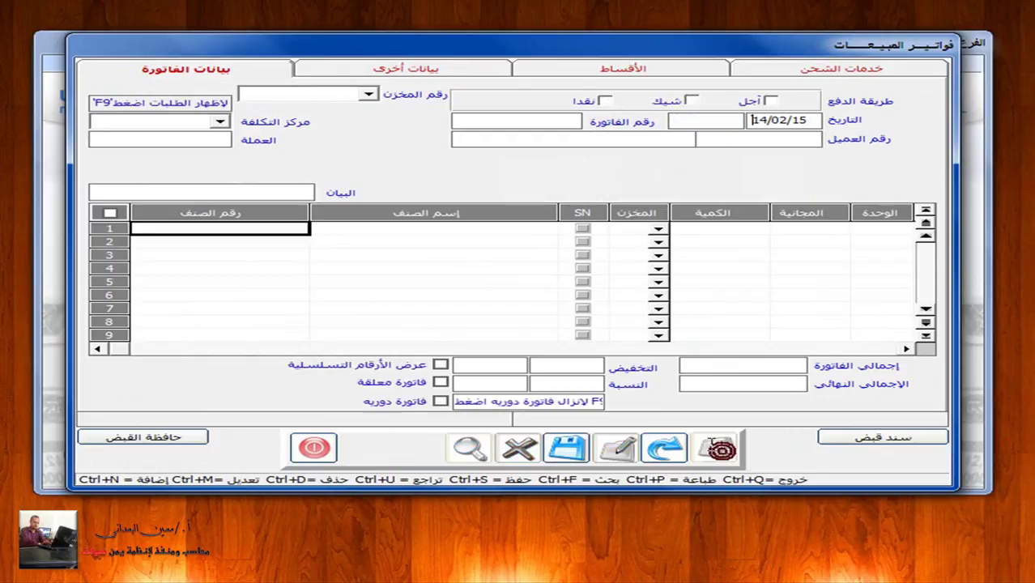
Step: Set the sales invoice to cash, warehouse 1 and number 1, list its cost centres, and close it unsaved
left_click(606, 101)
left_click(368, 98)
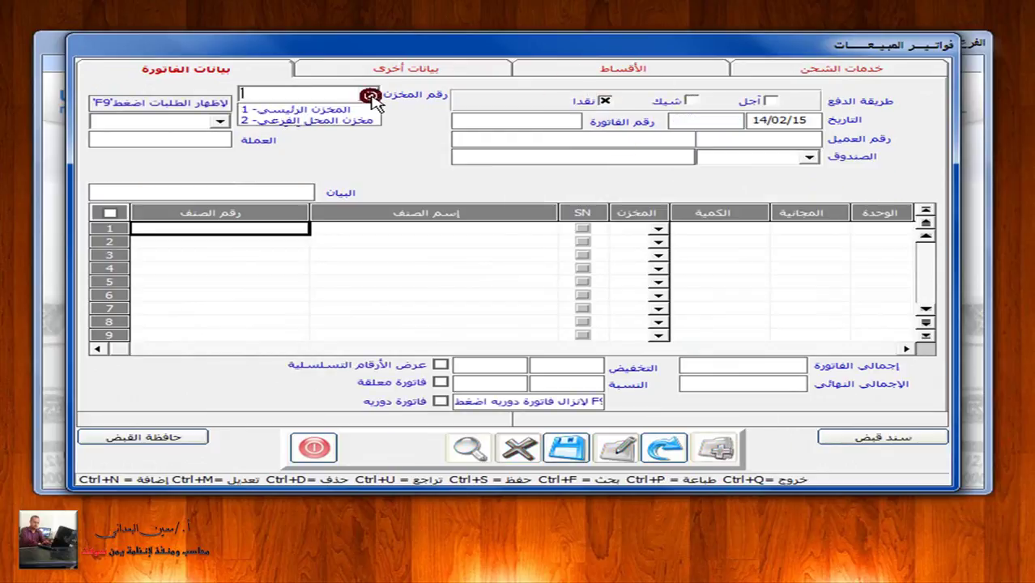
left_click(363, 107)
left_click(473, 120)
type("1")
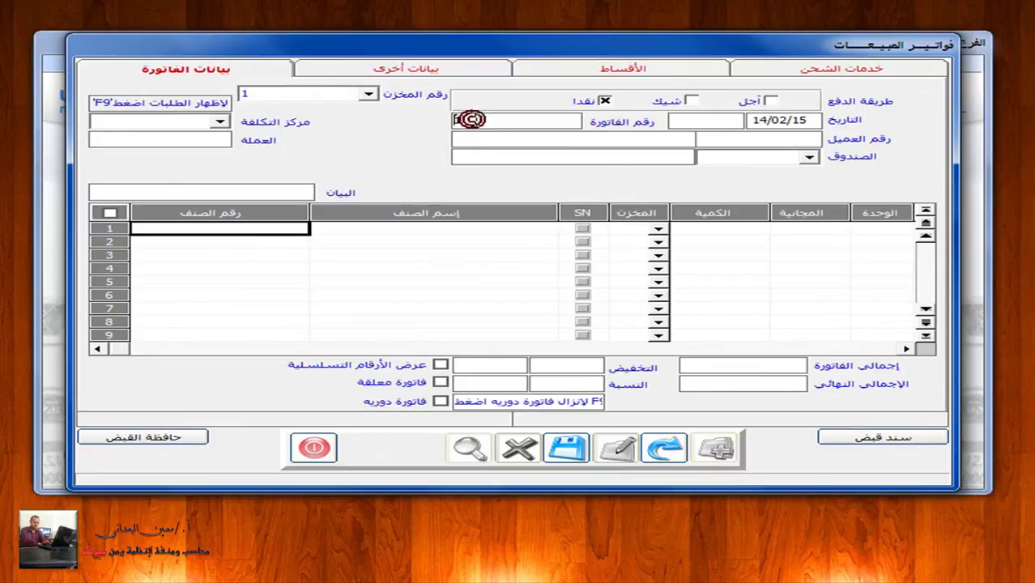
left_click(220, 122)
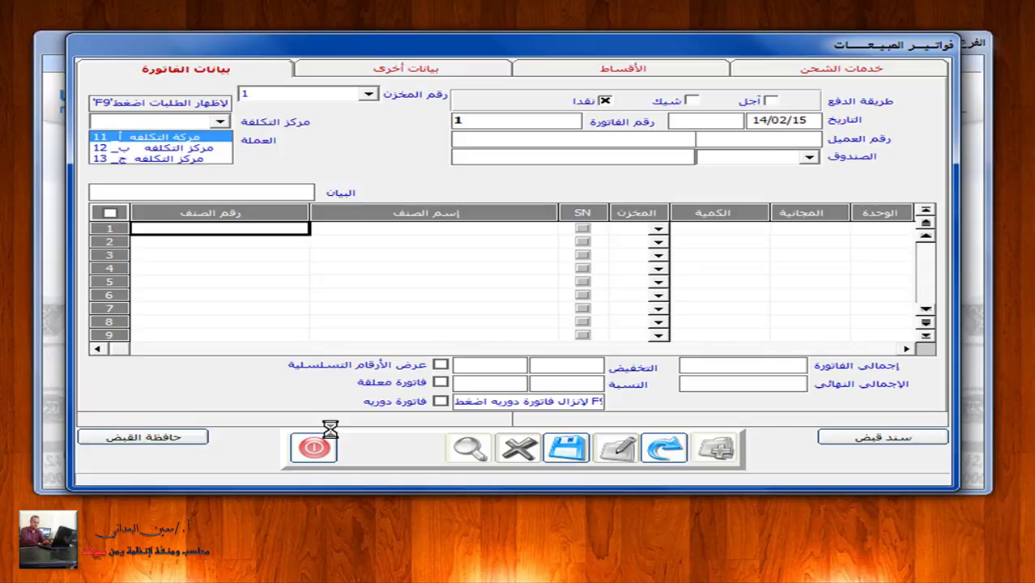
left_click(318, 450)
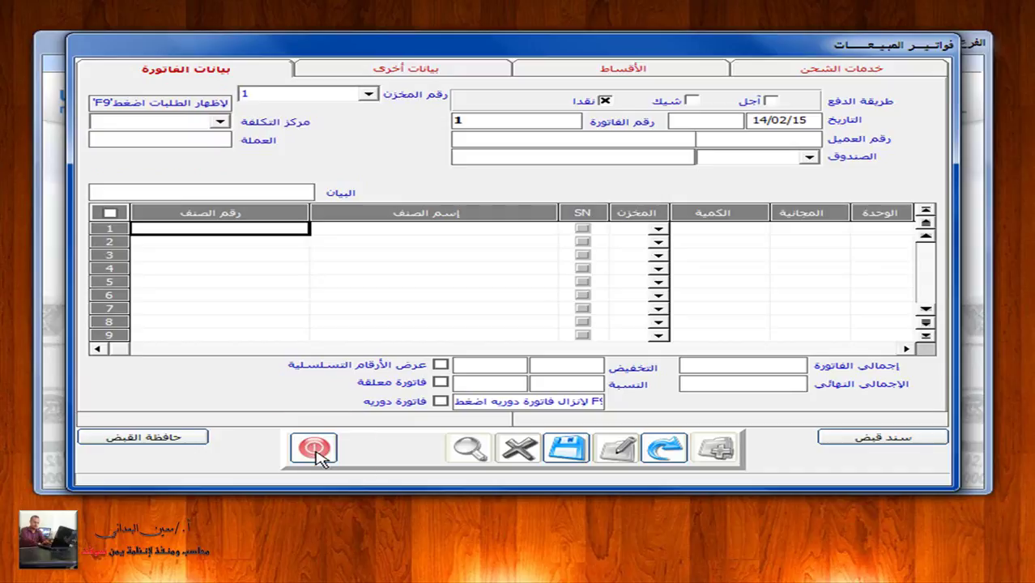
left_click(585, 328)
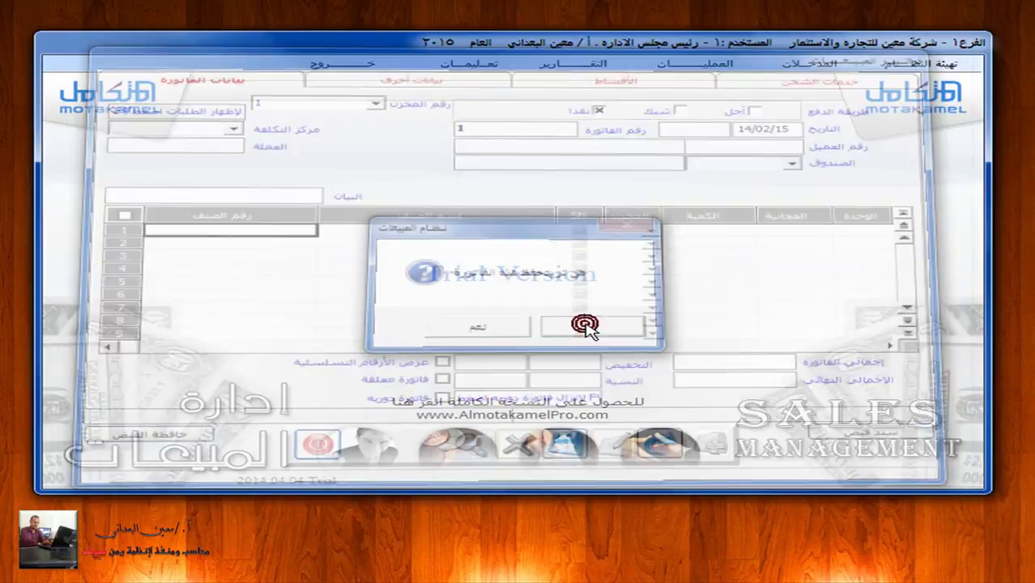
Step: Leave Sales, review the cost centre directory in the General Ledger, and close it
left_click(354, 62)
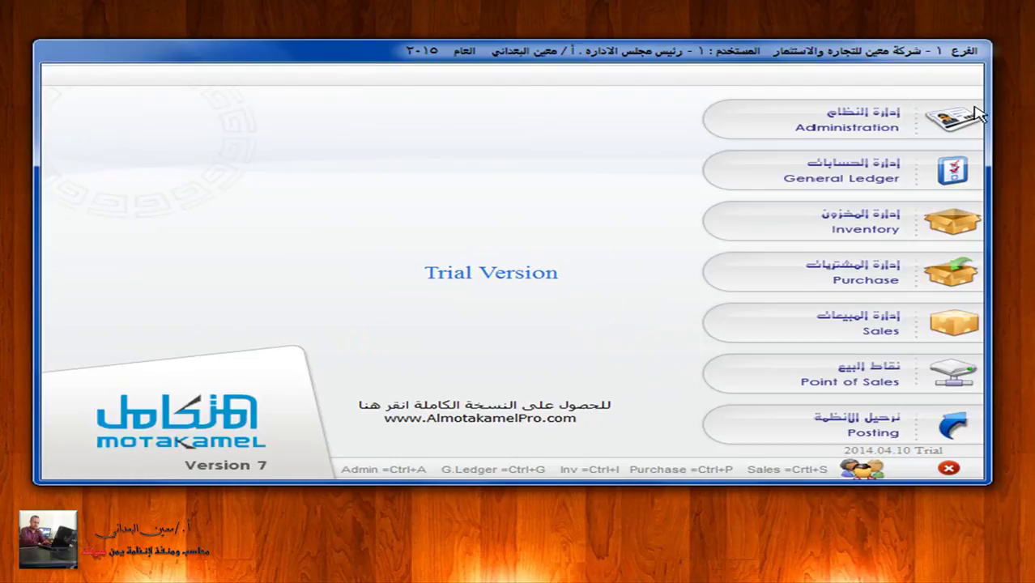
left_click(952, 170)
left_click(804, 60)
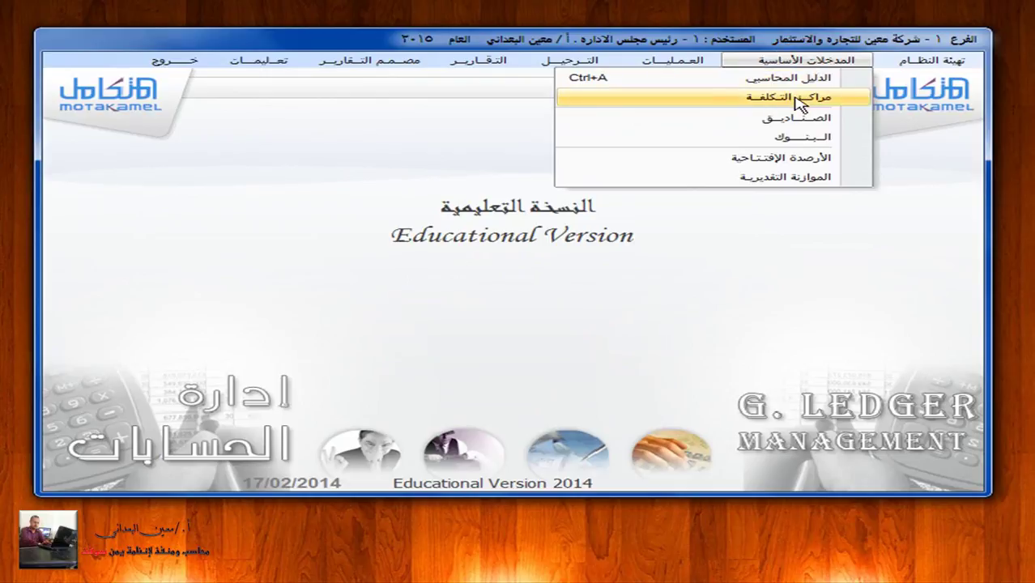
left_click(790, 97)
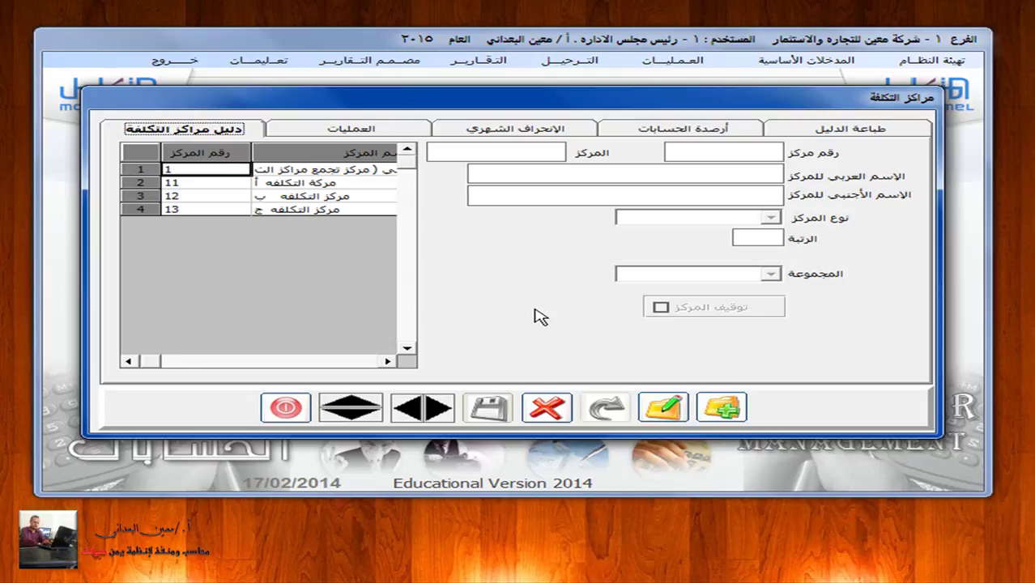
left_click(286, 407)
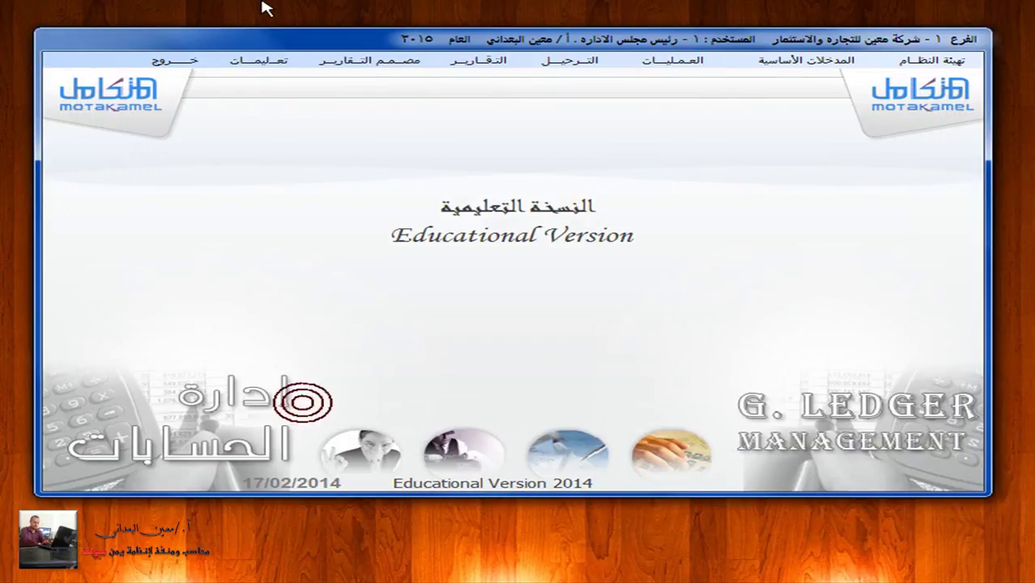
Step: Set cost centre use to mandatory (إجباري) in the Administration module's general options, save, and close the options
left_click(170, 60)
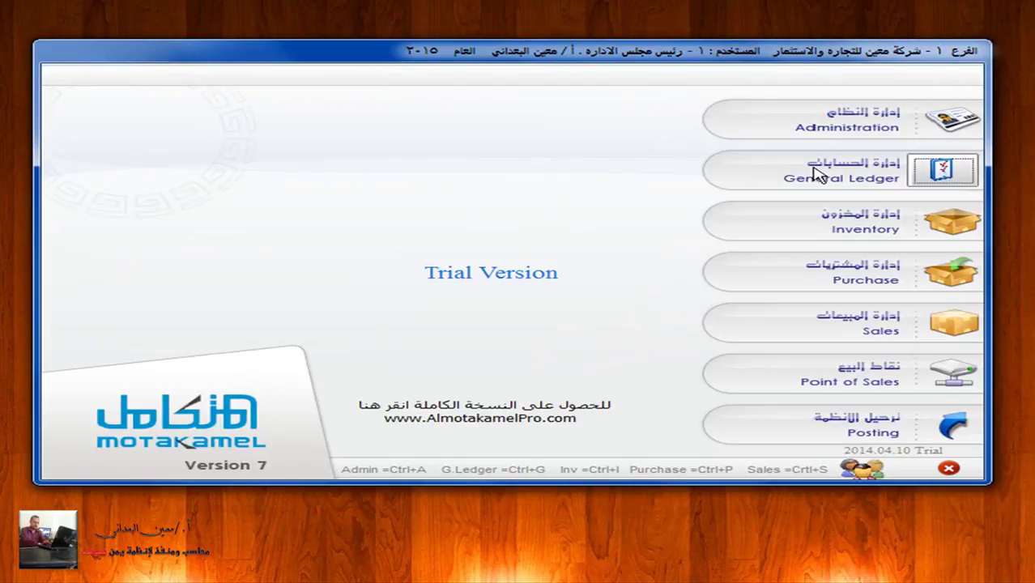
left_click(958, 119)
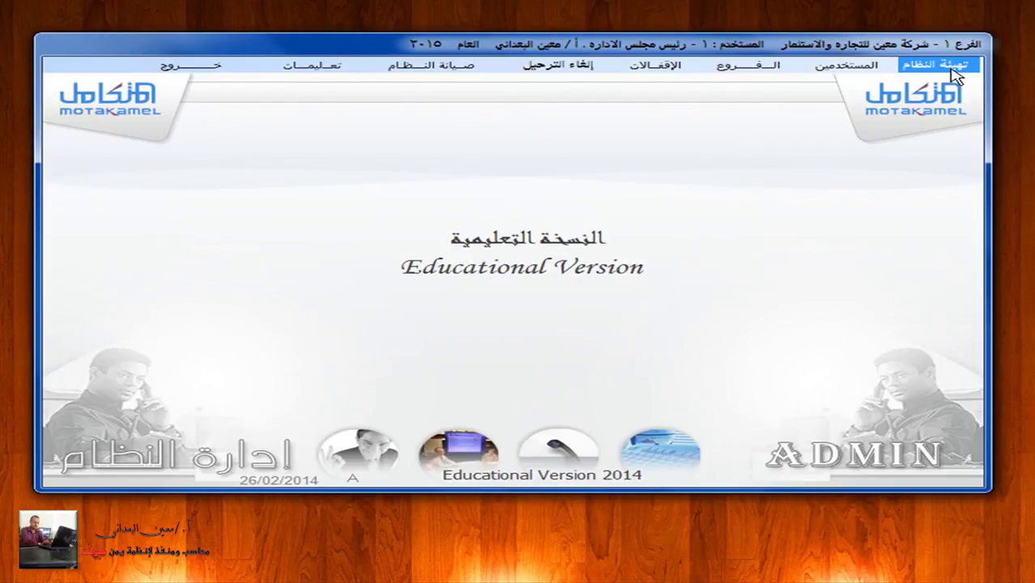
left_click(956, 65)
left_click(931, 81)
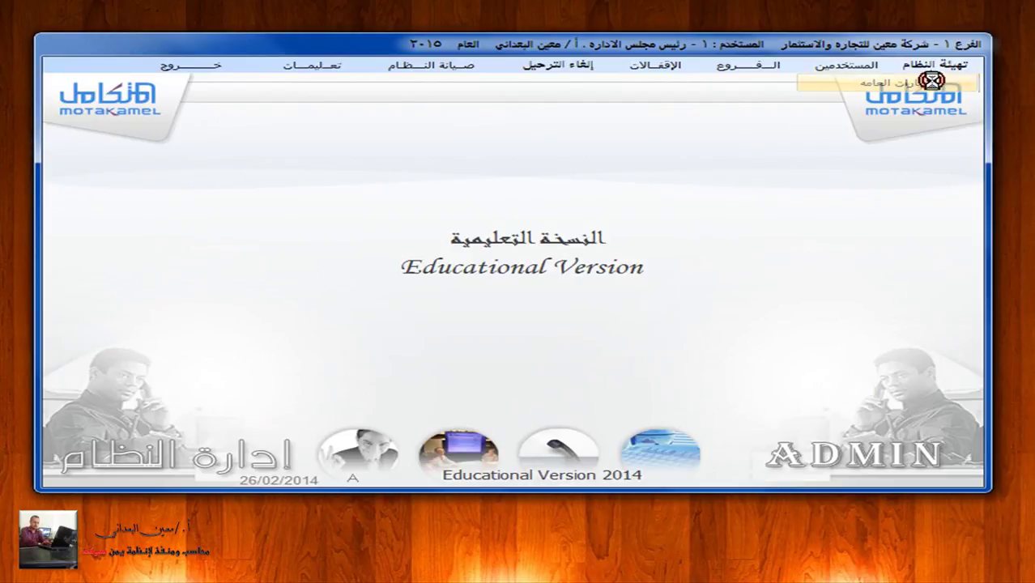
left_click(569, 334)
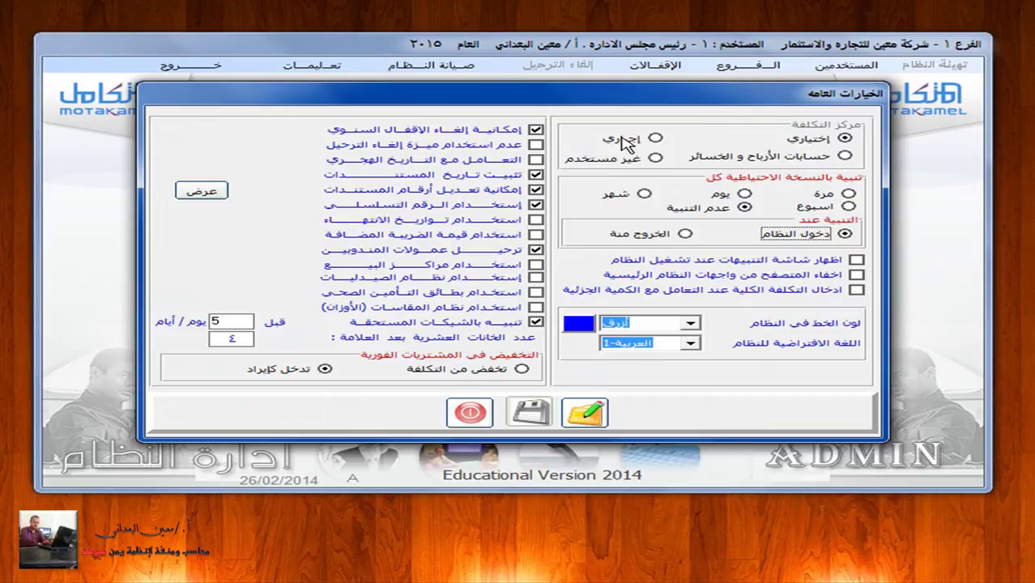
left_click(585, 413)
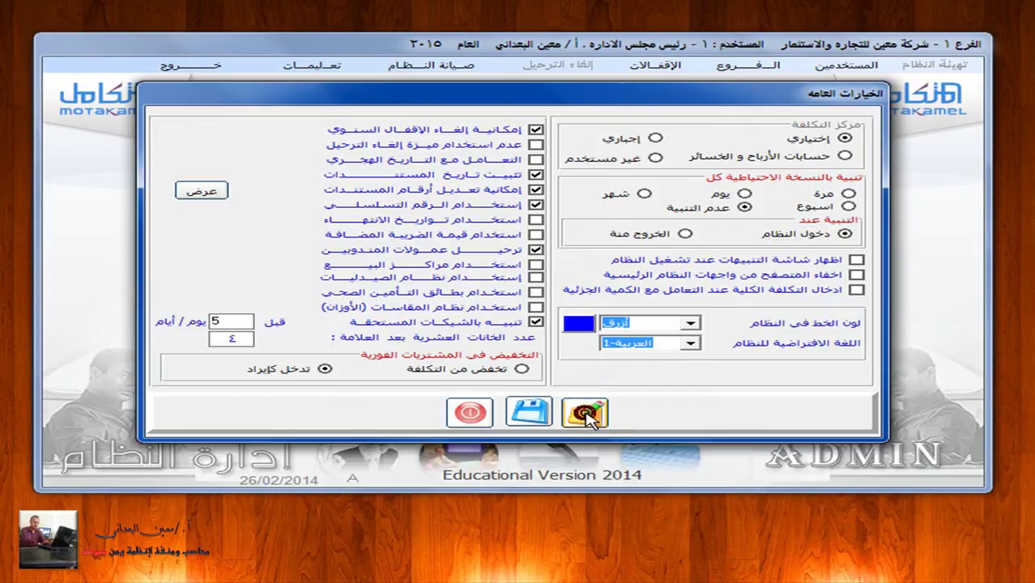
left_click(623, 144)
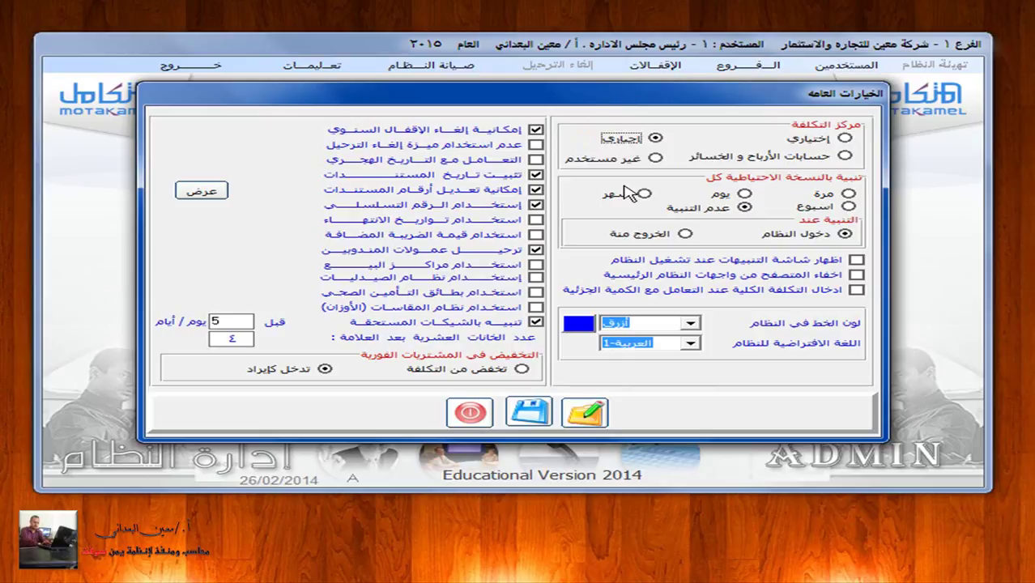
left_click(525, 410)
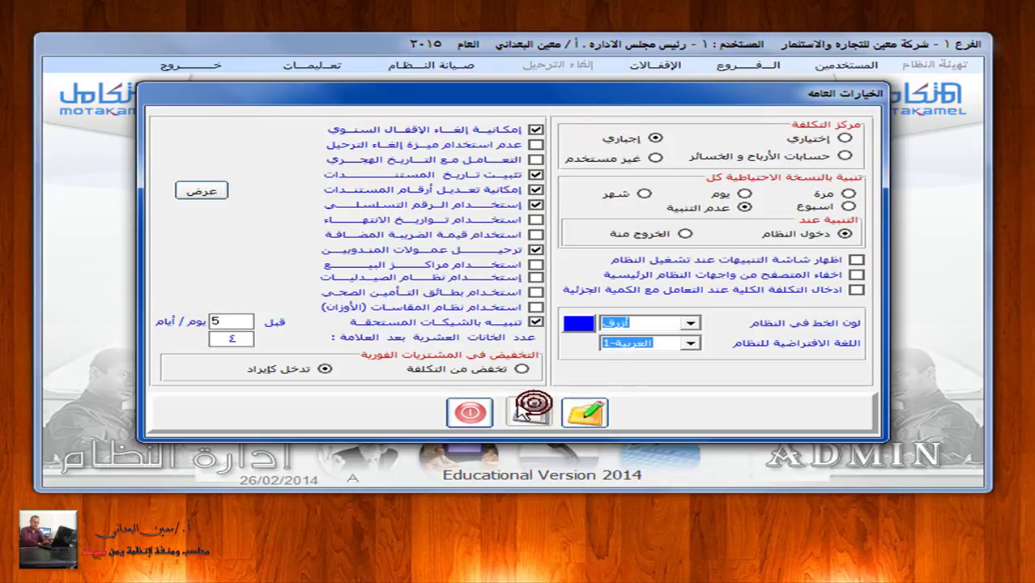
left_click(474, 414)
Step: Start a new cash payment voucher in the General Ledger, drawn on cash box 1 (صندوق ريال يمني)
left_click(213, 62)
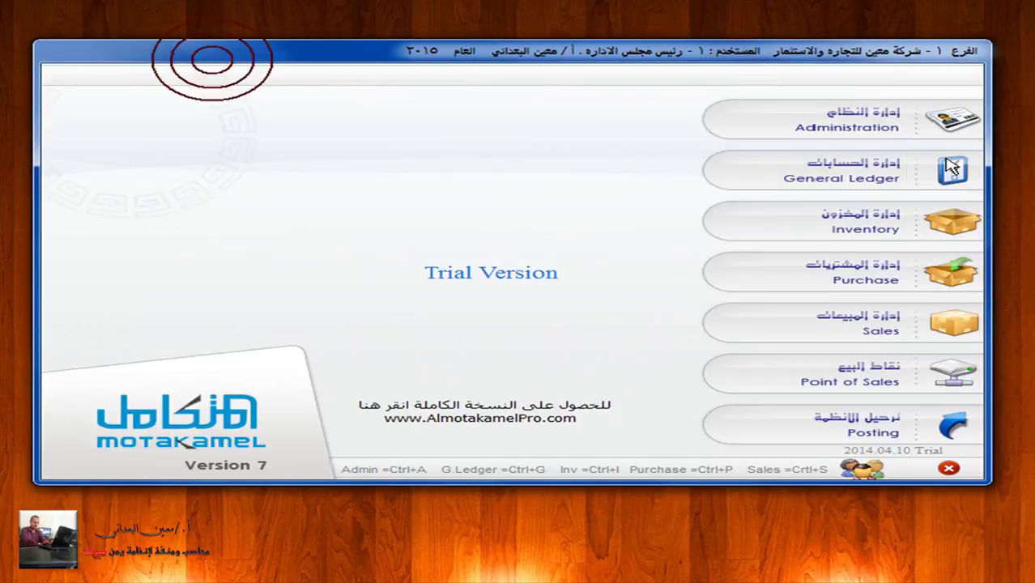
left_click(935, 169)
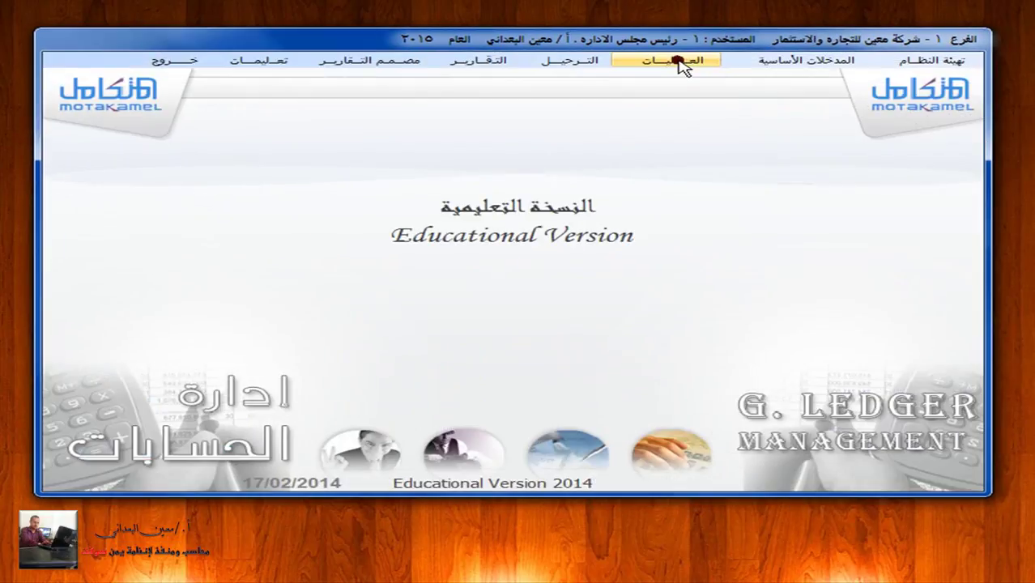
left_click(678, 62)
left_click(670, 100)
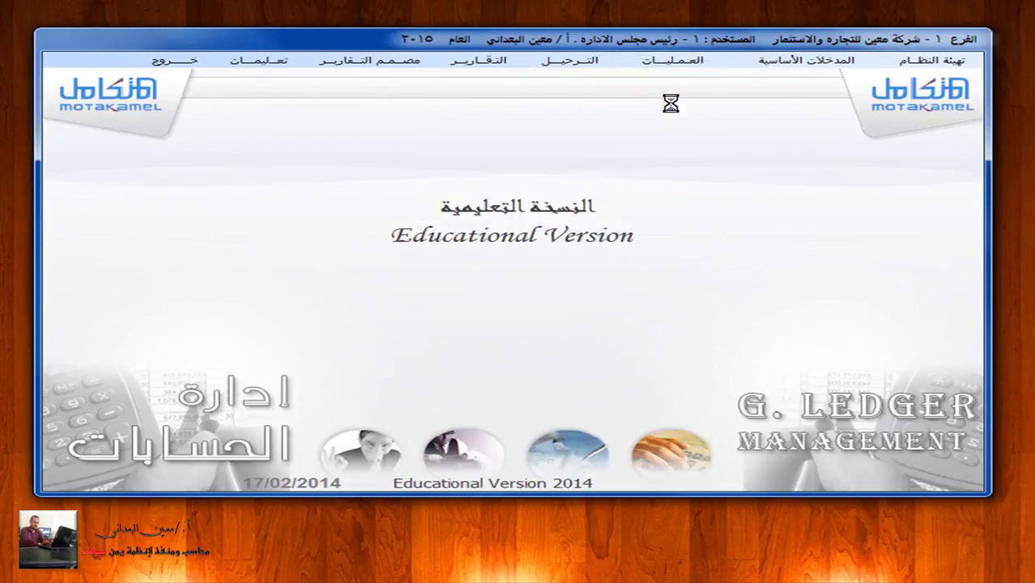
left_click(737, 458)
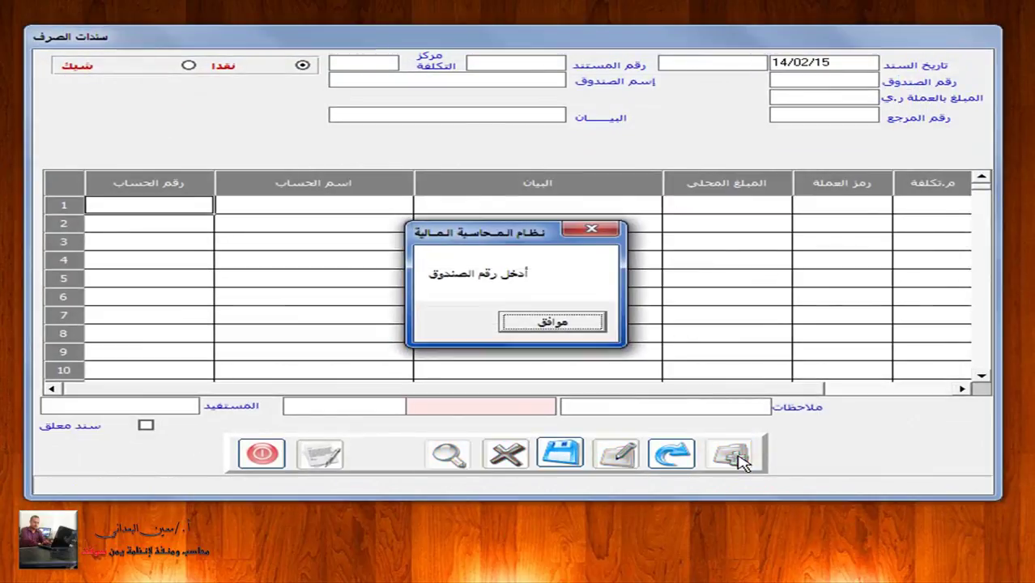
key("Return")
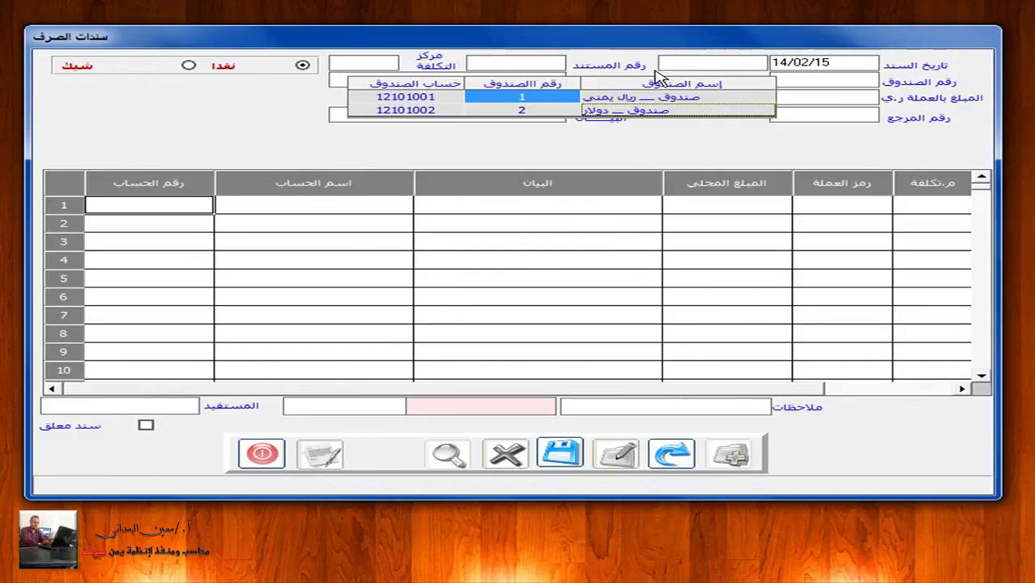
left_click(646, 98)
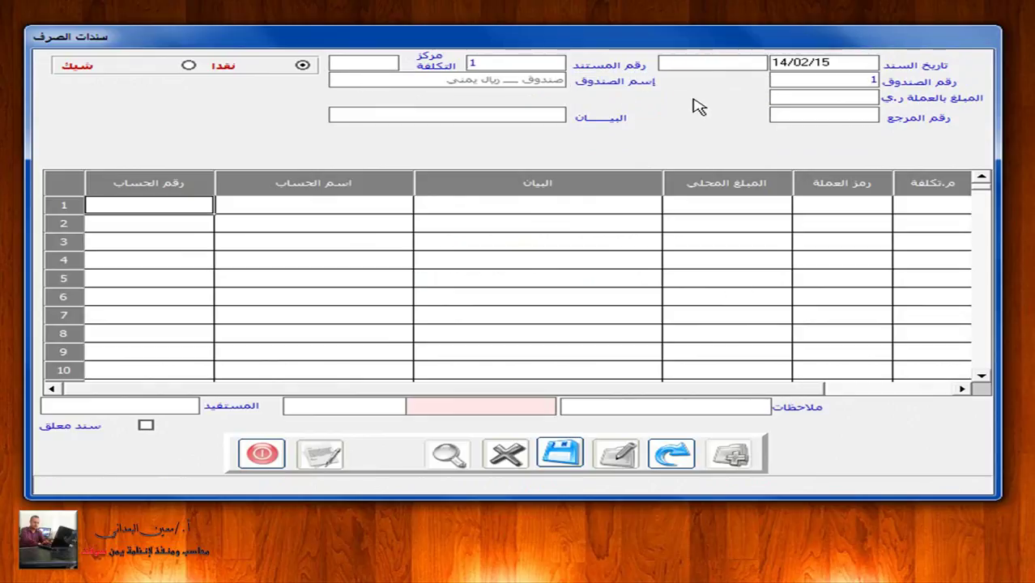
Step: Assign cost centre 12 to the new voucher and set its amount to 7550
left_click(376, 65)
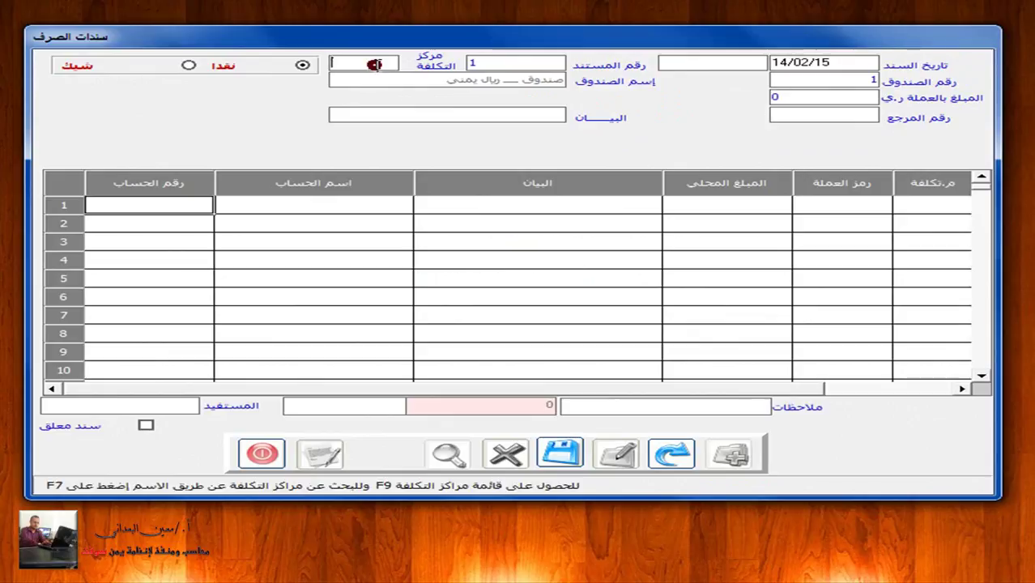
left_click(376, 65)
double_click(506, 111)
left_click(820, 102)
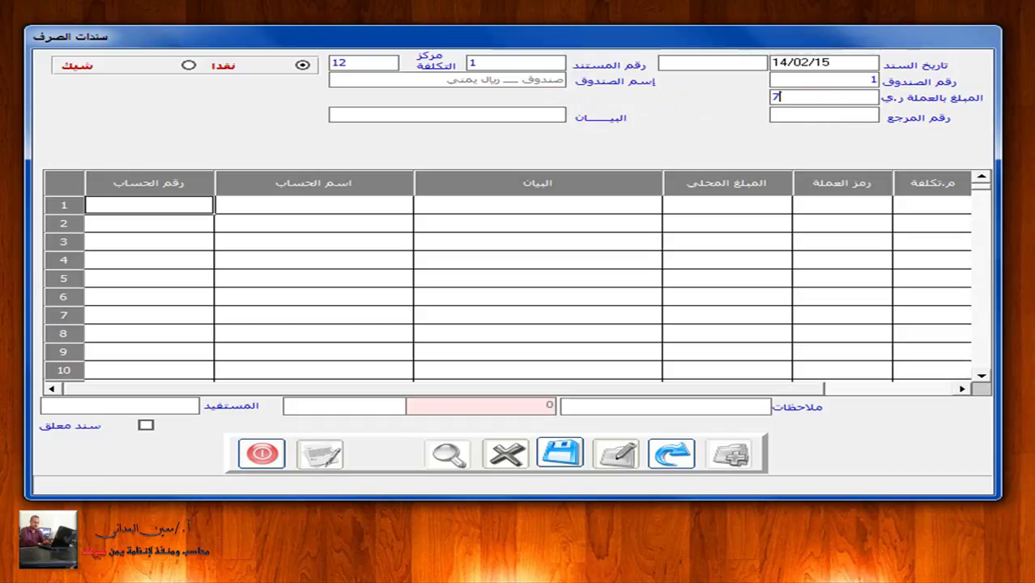
key("Return")
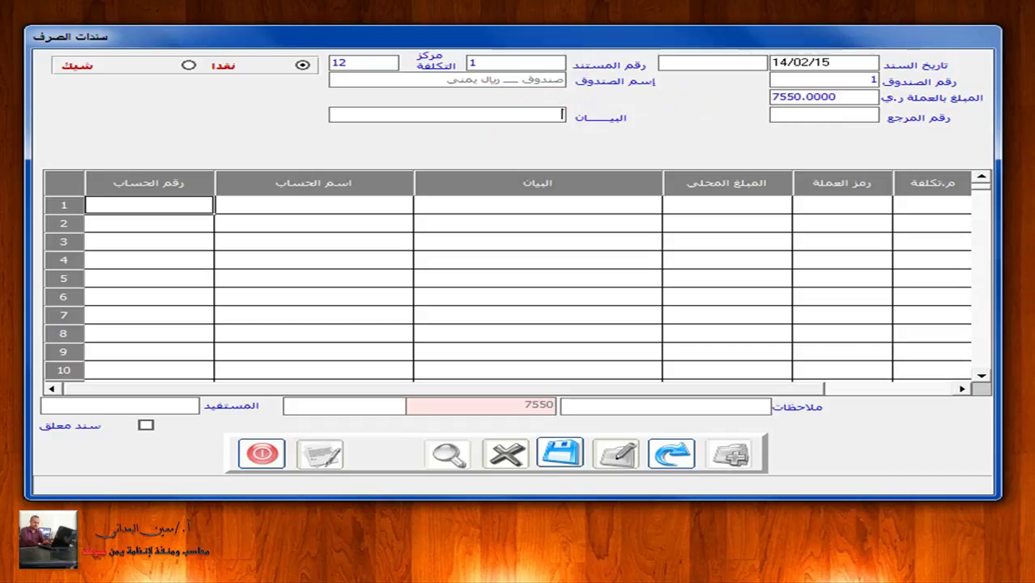
Step: Describe the voucher as "اشتراك شهري للنت" and charge its first line to the internet expenses account (مصروفات الانترنت)
type("اشتراك")
type(" ههري للنت")
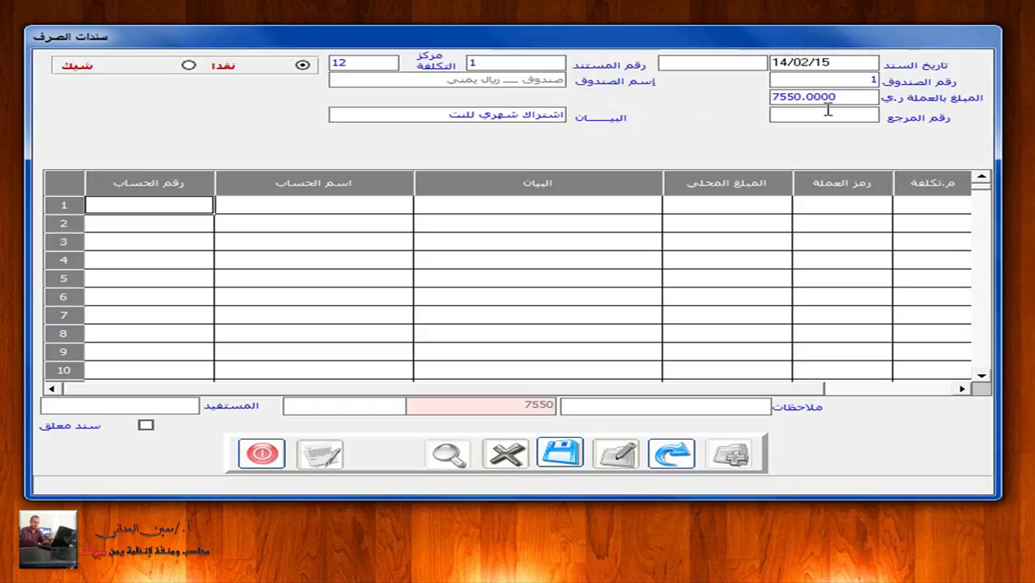
left_click(275, 204)
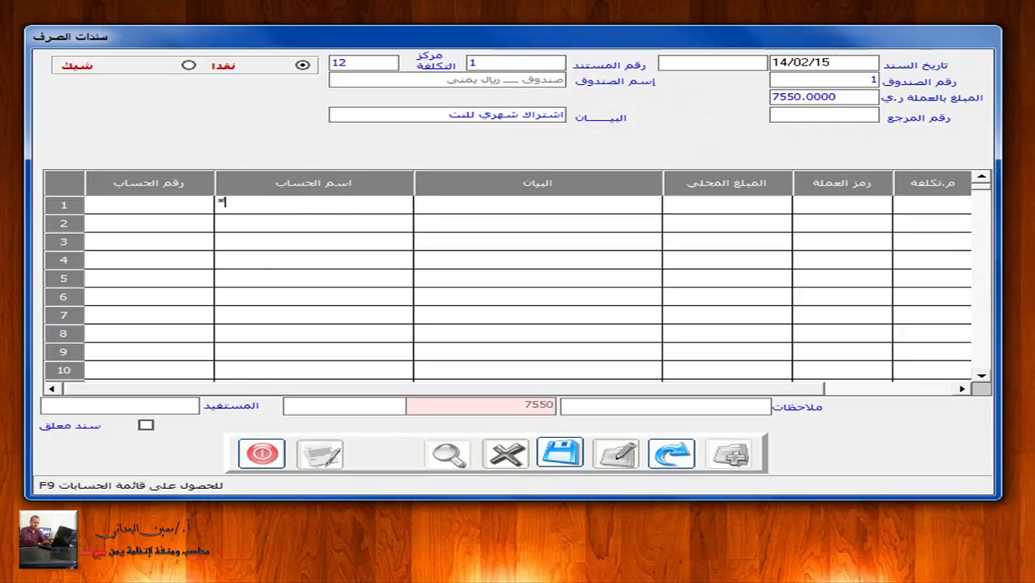
key("F9")
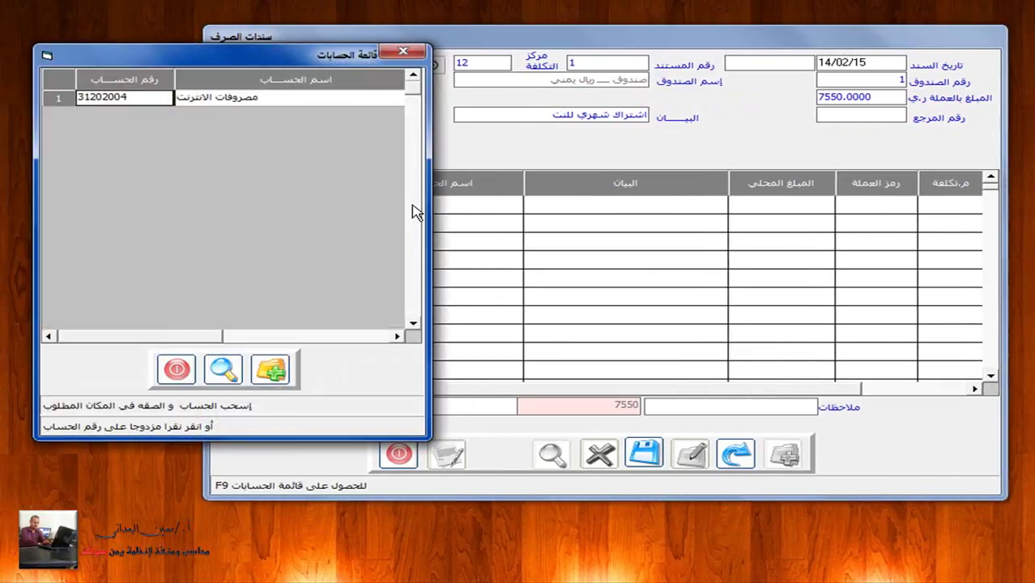
double_click(195, 98)
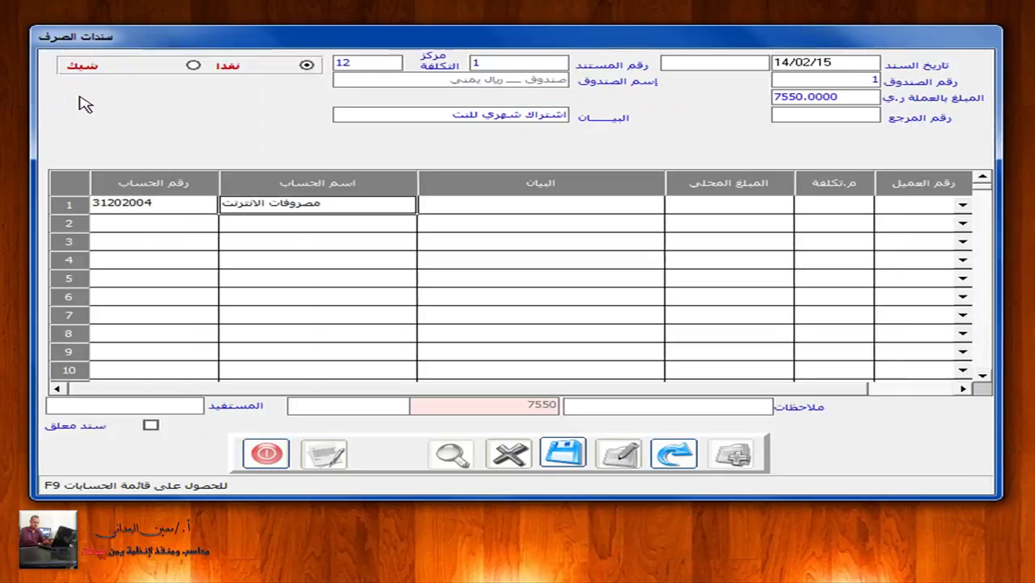
Step: Enter "شهر٢" as the first line's description and set its local amount to 7550
type("شهر٢")
key("Return")
type("7")
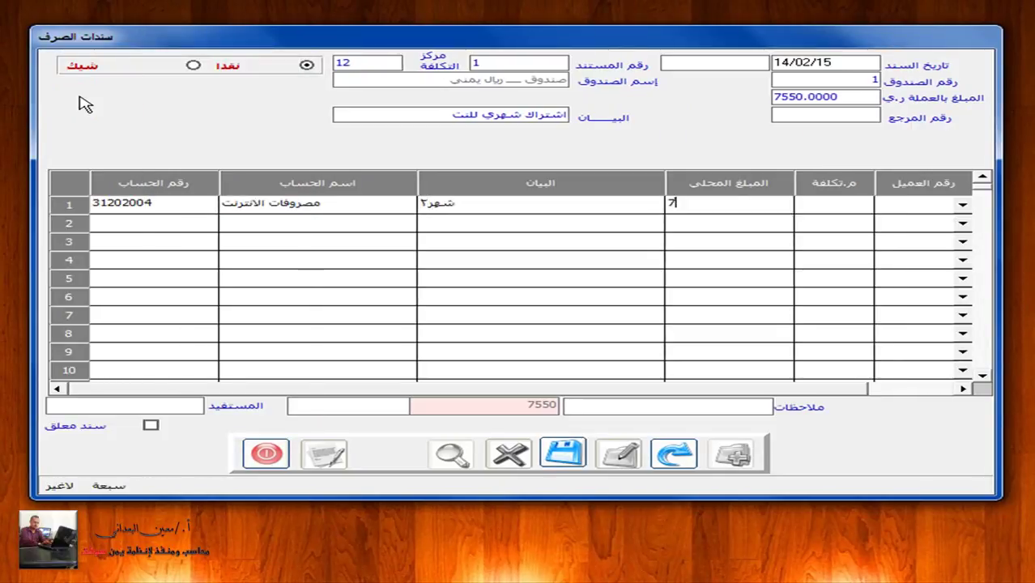
type("550")
key("Return")
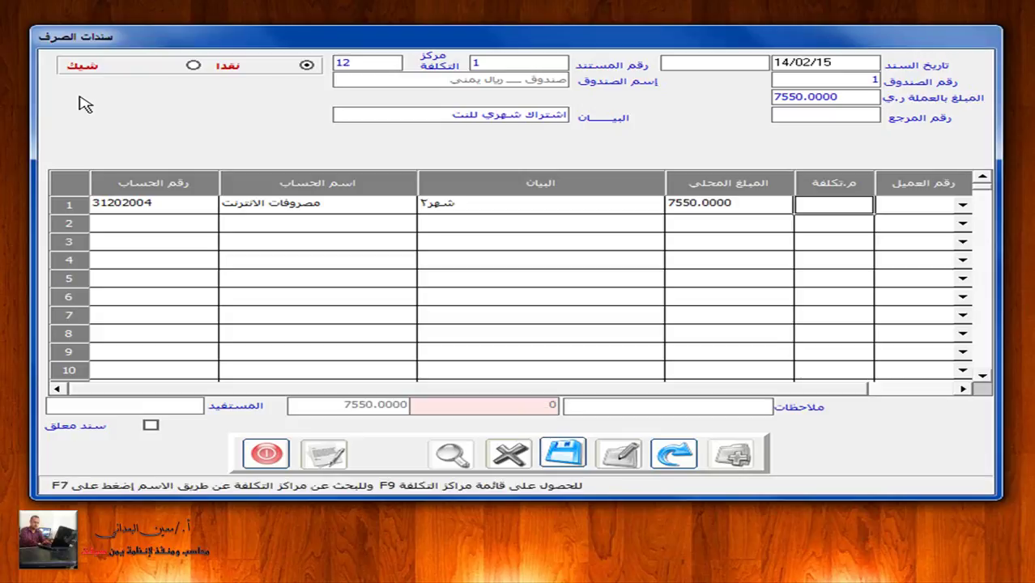
Step: Try to continue past the first line's cost centre without entering one, and dismiss the warning
key("Return")
left_click(533, 331)
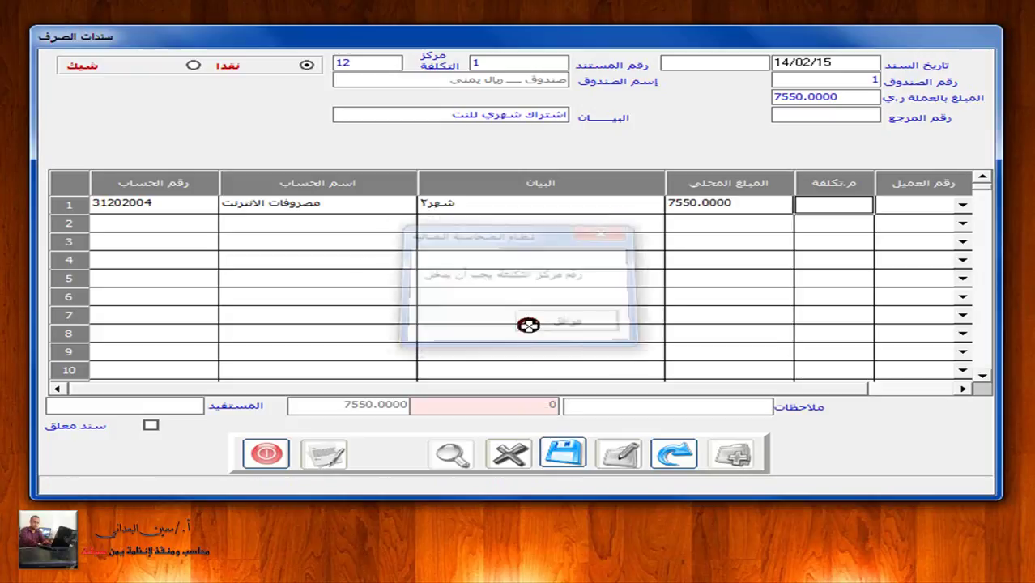
left_click(555, 321)
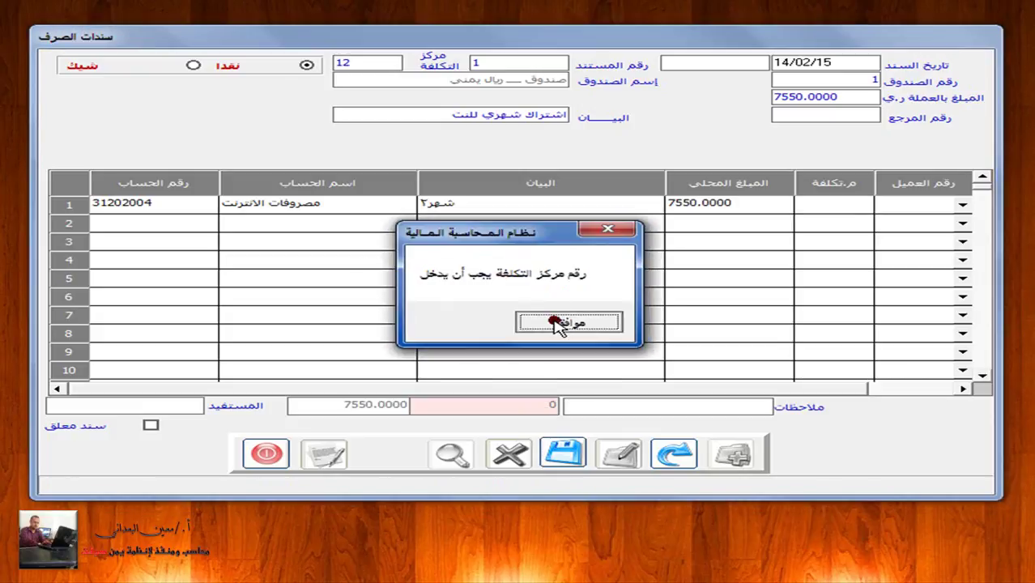
left_click(554, 321)
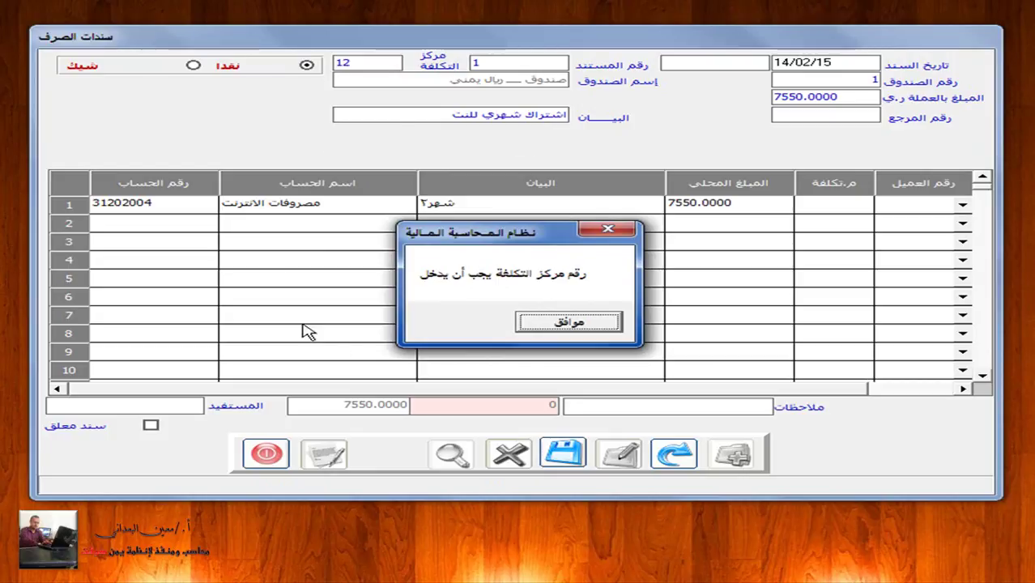
left_click(550, 321)
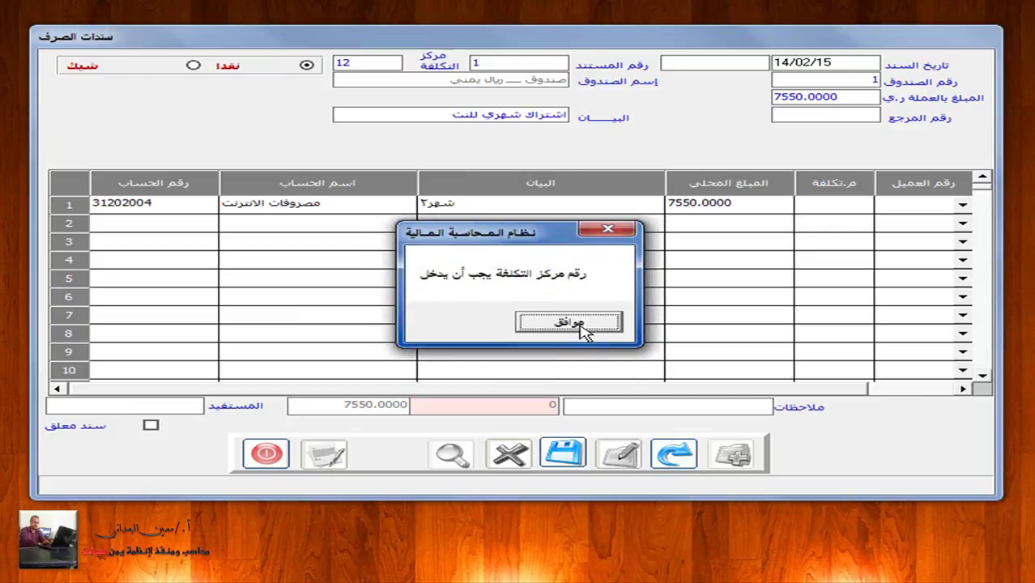
left_click(578, 324)
Step: Assign cost centre 12 (مركز التكلفه ب) to the voucher's first line and save the voucher
left_click(822, 212)
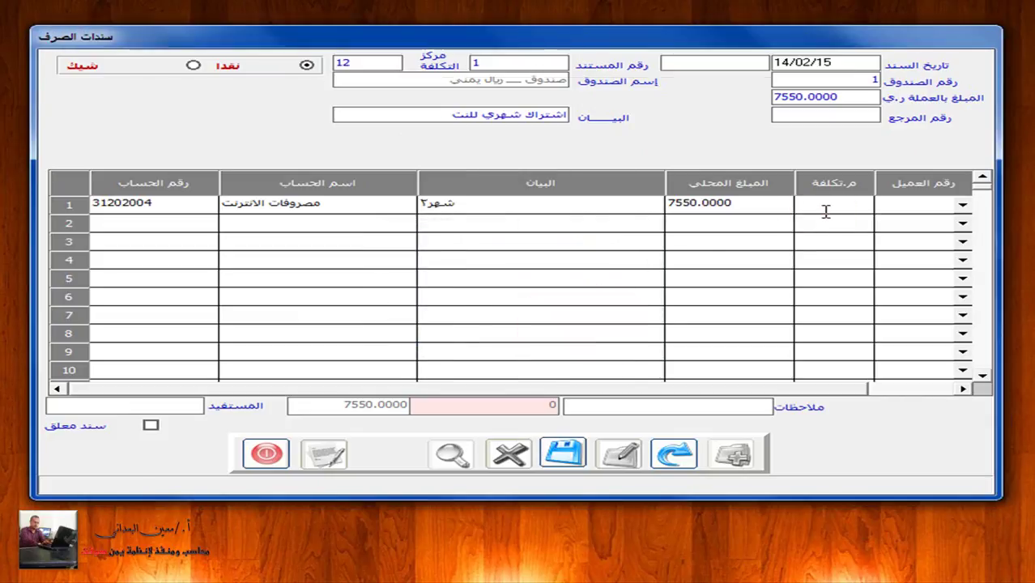
left_click(825, 211)
left_click(675, 114)
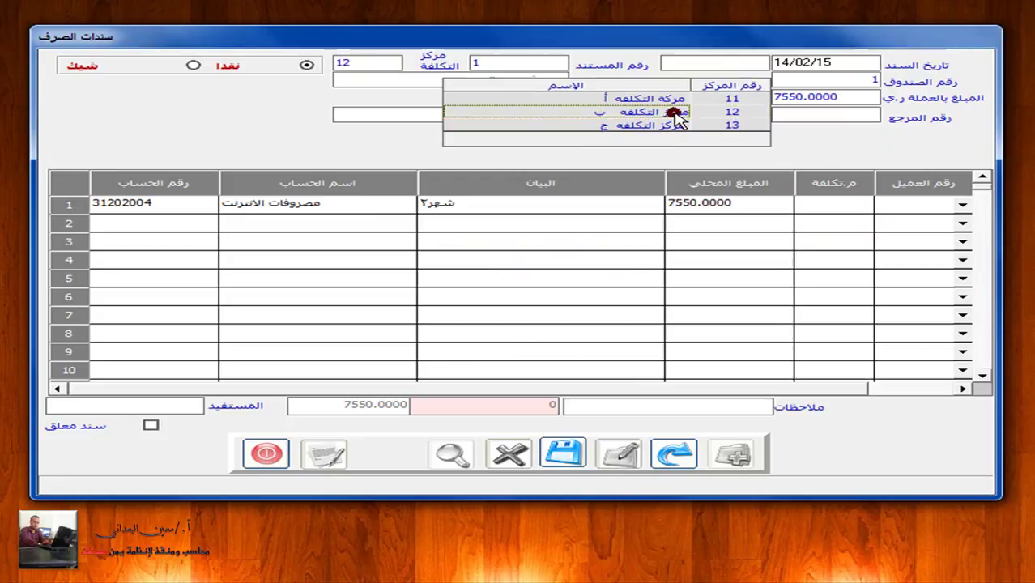
left_click(563, 452)
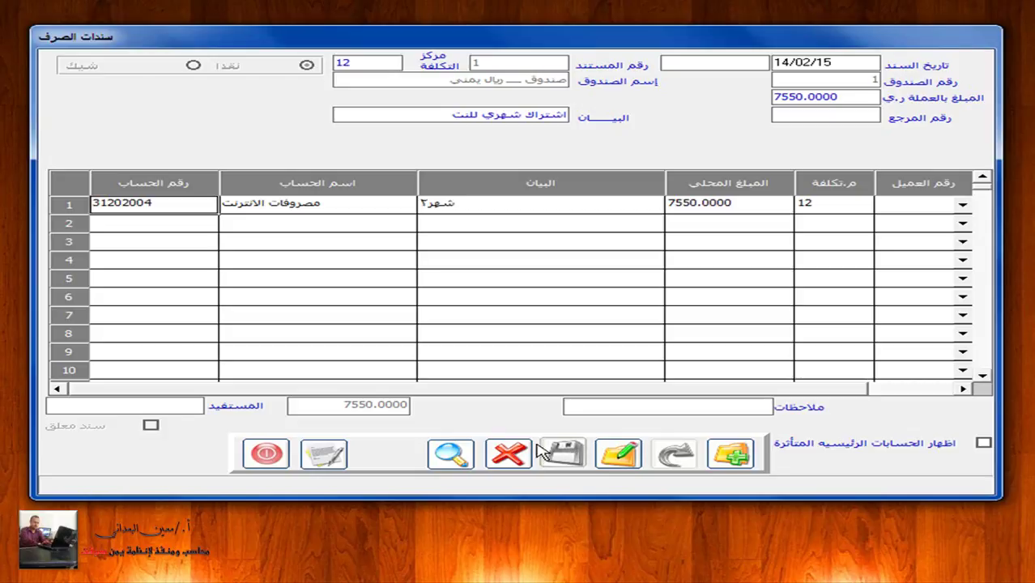
Step: Delete the saved payment voucher, confirm the deletion, and close the payment vouchers window
left_click(512, 452)
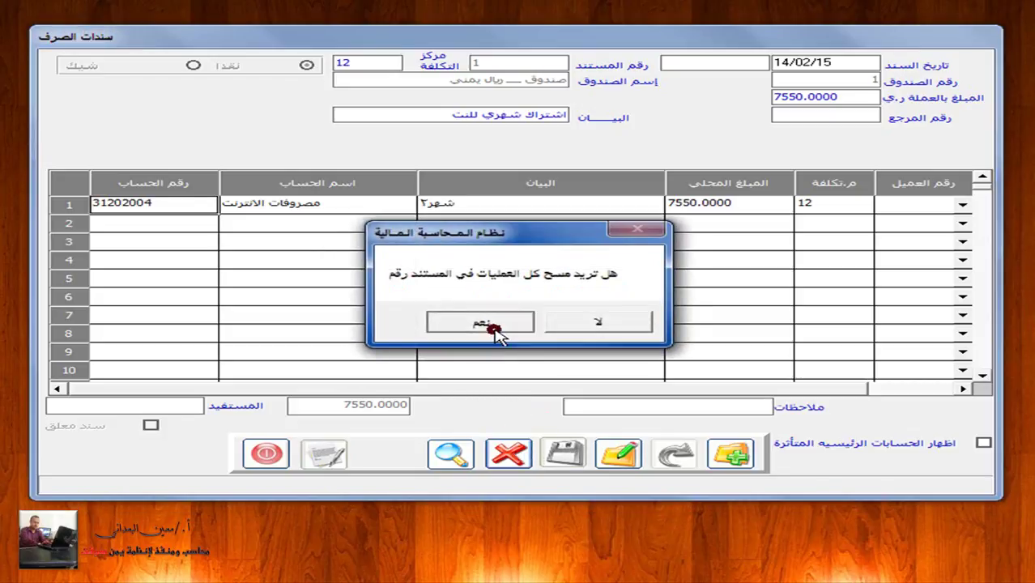
left_click(480, 322)
left_click(266, 453)
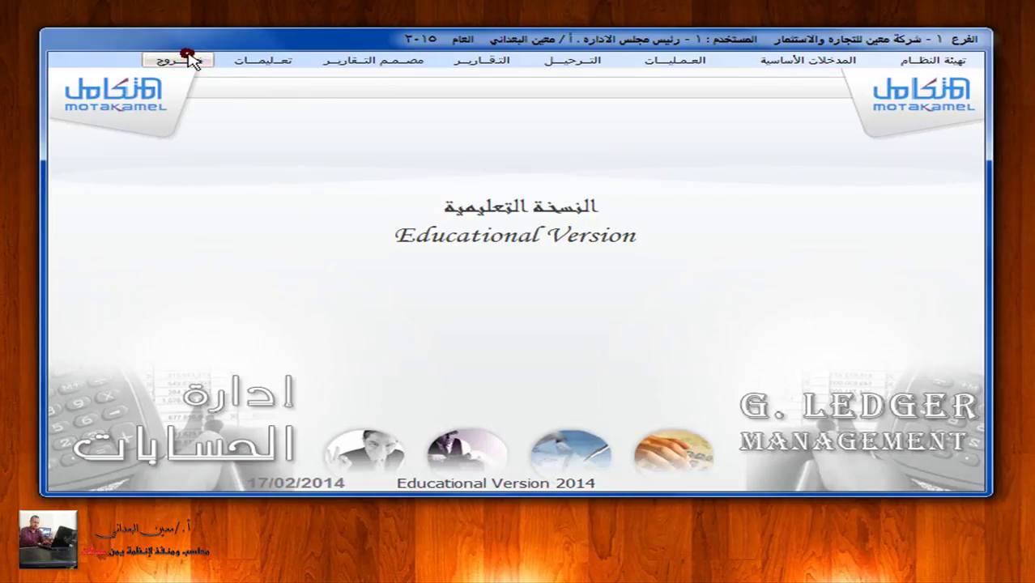
Step: Set cost centre use to profit and loss accounts (حسابات الأرباح و الخسائر) in the Administration module's general options, save, and close the options
left_click(188, 60)
left_click(929, 121)
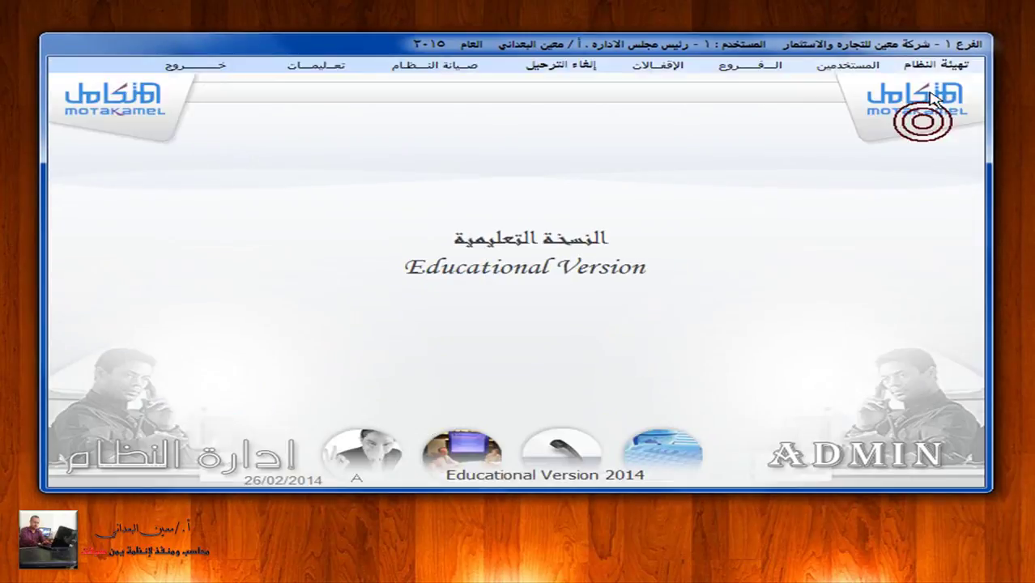
left_click(935, 64)
left_click(927, 84)
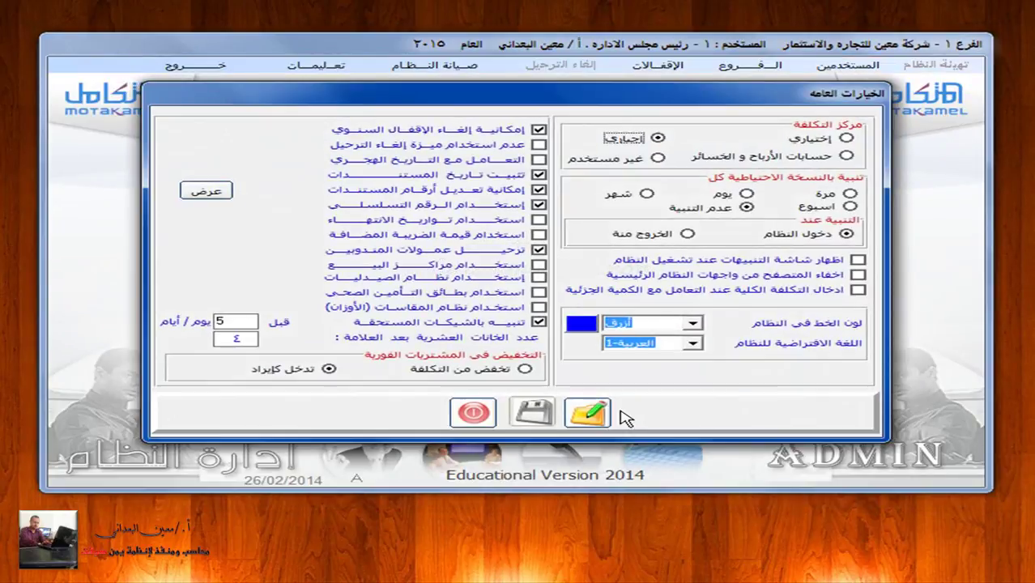
left_click(590, 412)
left_click(784, 158)
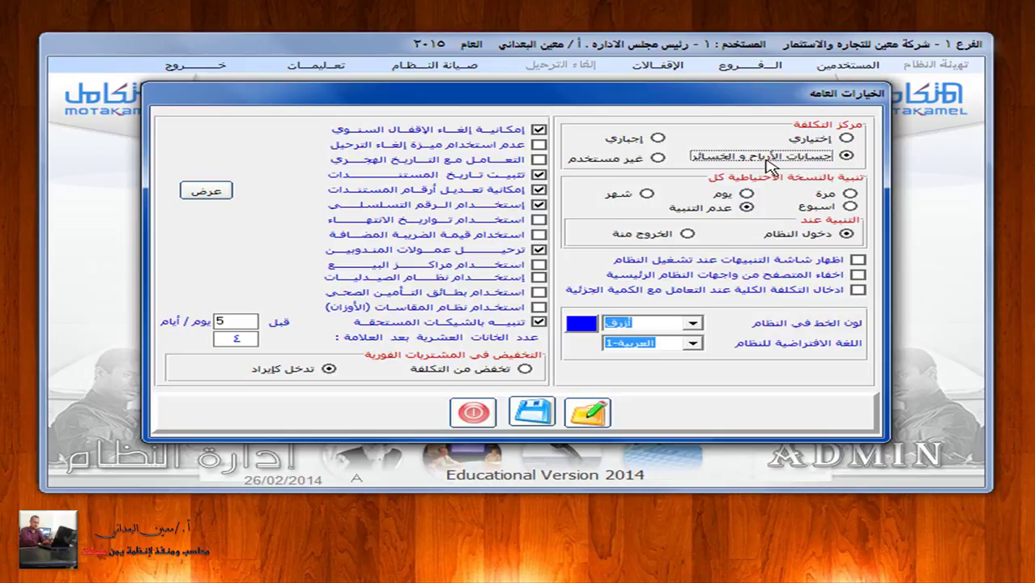
left_click(532, 410)
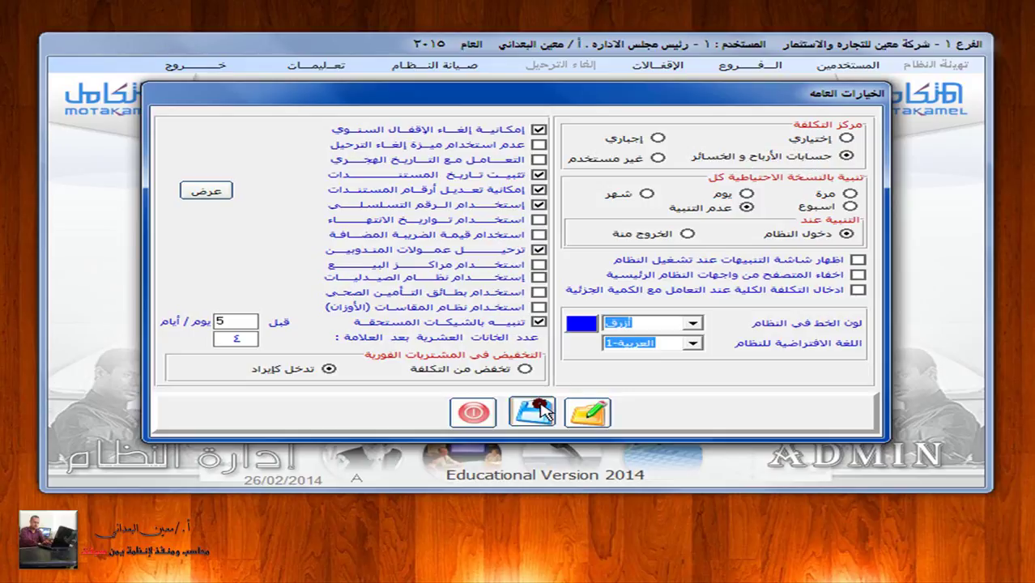
left_click(474, 412)
Step: Switch to the General Ledger and start a new journal entry (قيود اليومية) with an amount of 50000
left_click(211, 64)
left_click(926, 167)
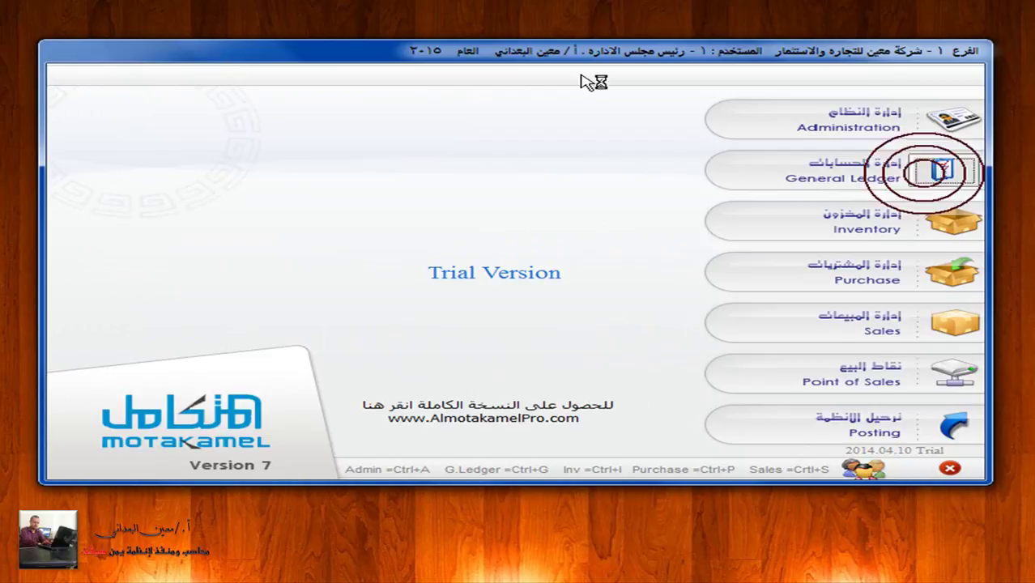
left_click(677, 62)
left_click(669, 79)
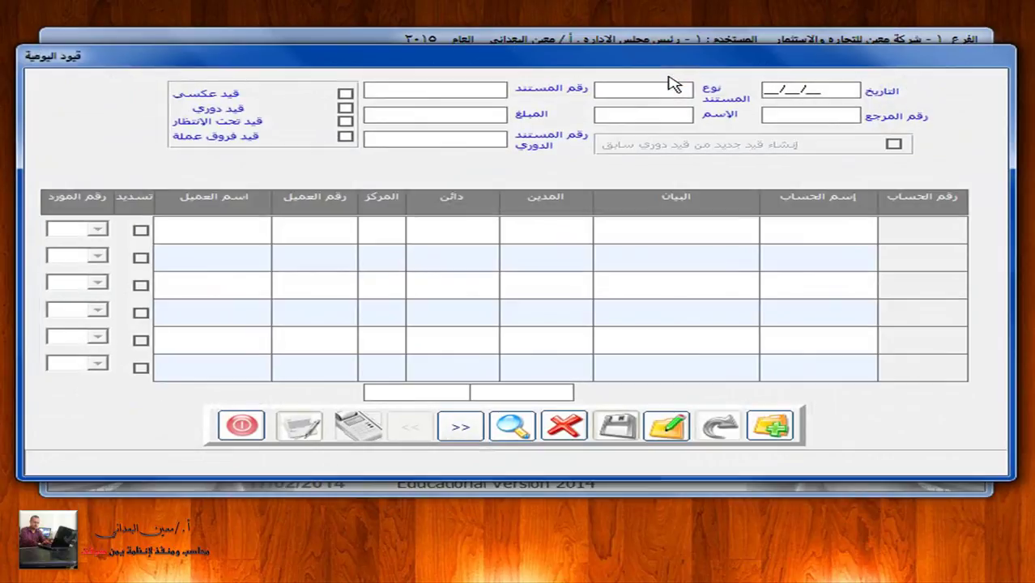
left_click(772, 428)
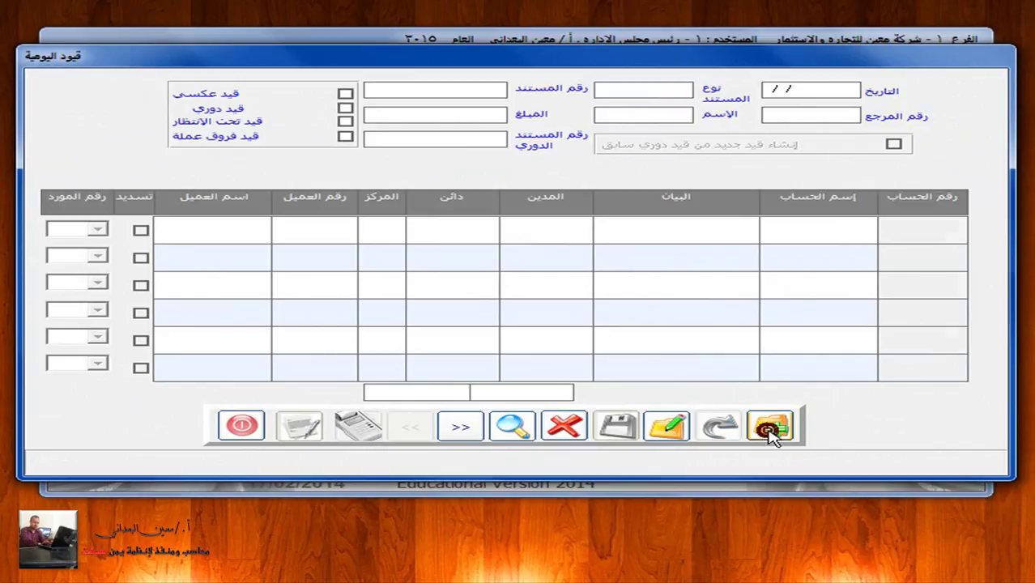
type("50000")
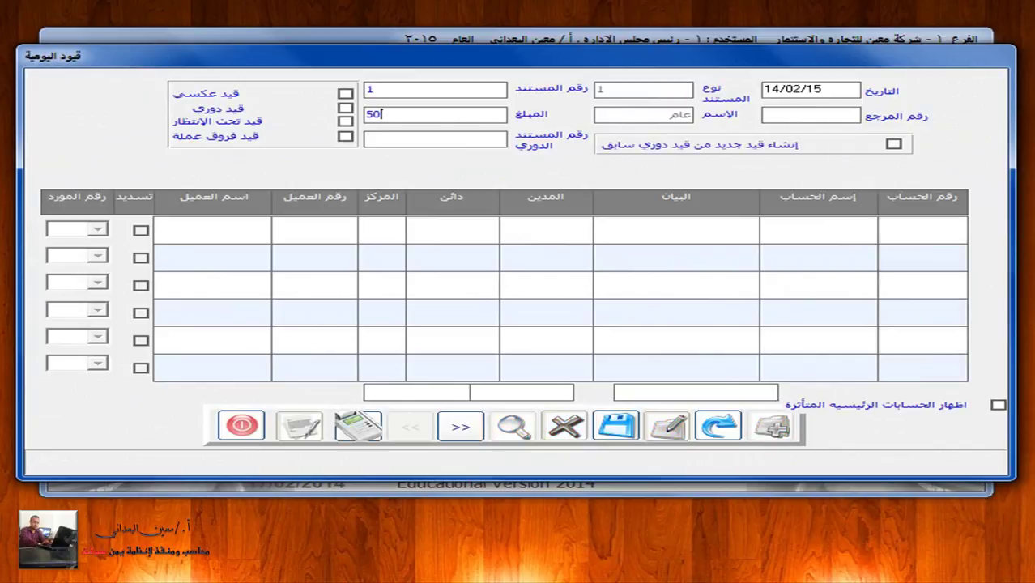
Step: Search the accounts for "مسمو" and put the riyal discount allowed account (الخصم المسموح به ـ ريال) on the first line
left_click(835, 229)
key("Escape")
type("حسا")
key("BackSpace")
key("BackSpace")
key("BackSpace")
type("مسموح")
key("F9")
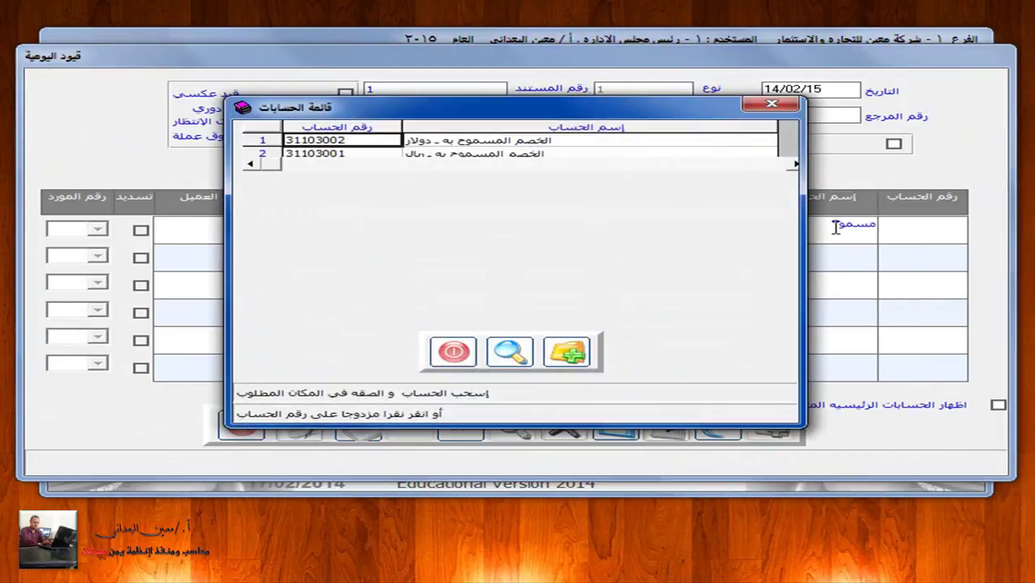
left_click(565, 153)
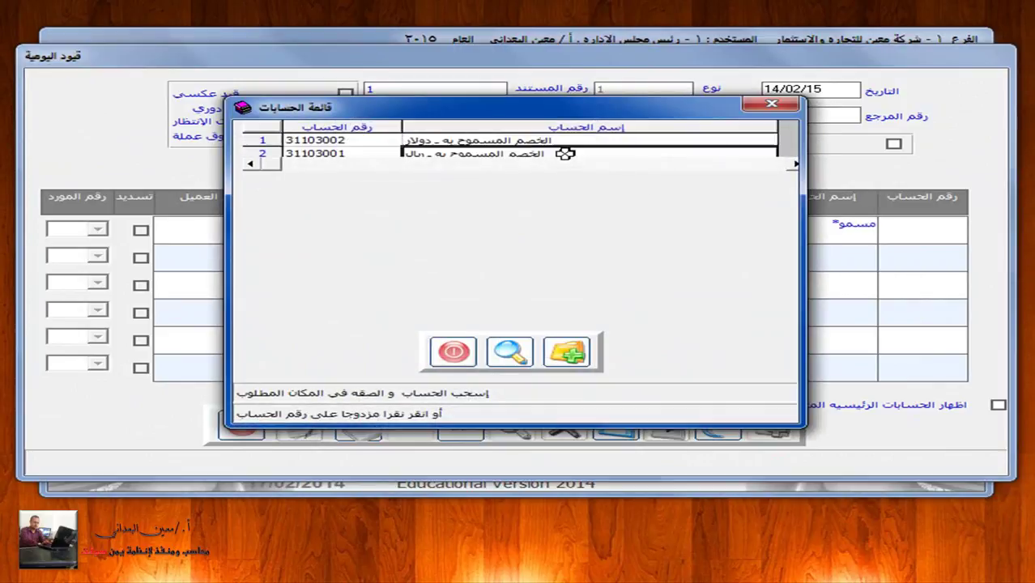
double_click(565, 154)
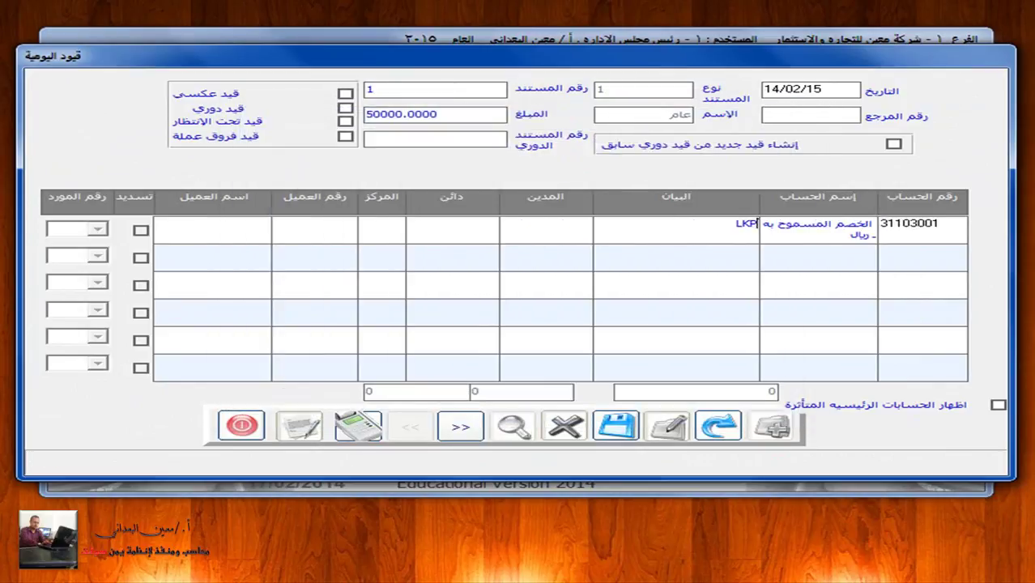
Step: Describe the first line as "منح شركة الشيماء خصم" and set its debit to 50000
type("منح شراكة الشي")
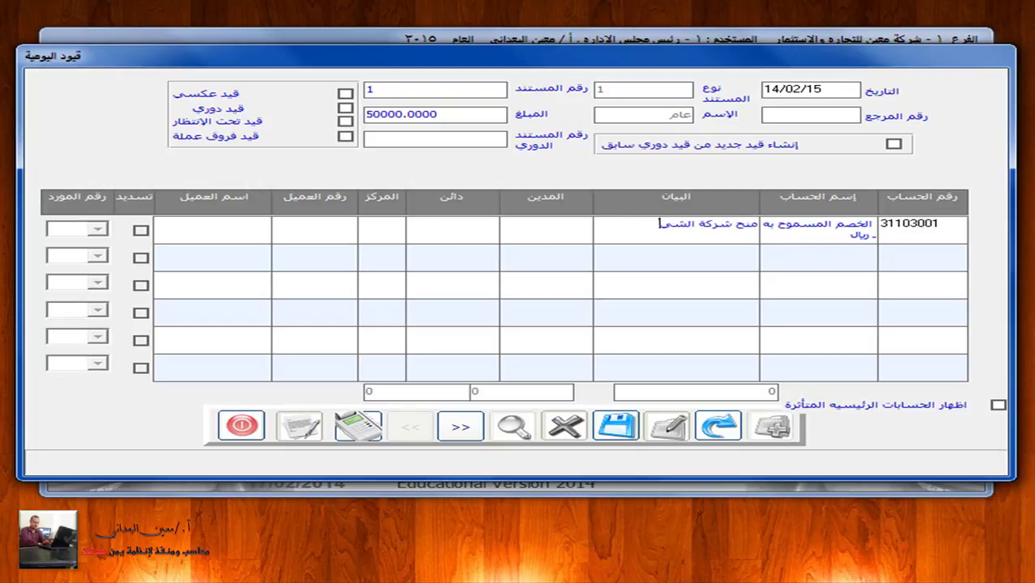
type("ماء خصم")
left_click(551, 228)
type("50000")
key("Return")
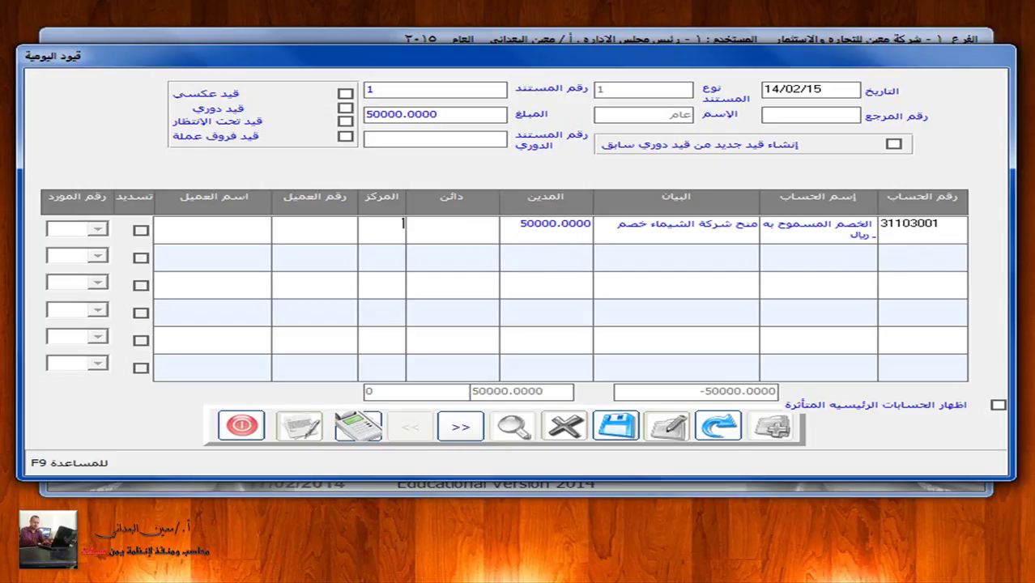
Step: Dismiss the cost centre prompts and assign cost centre 13 (مركز التكلفه ج) to the discount allowed line
left_click(536, 326)
left_click(546, 322)
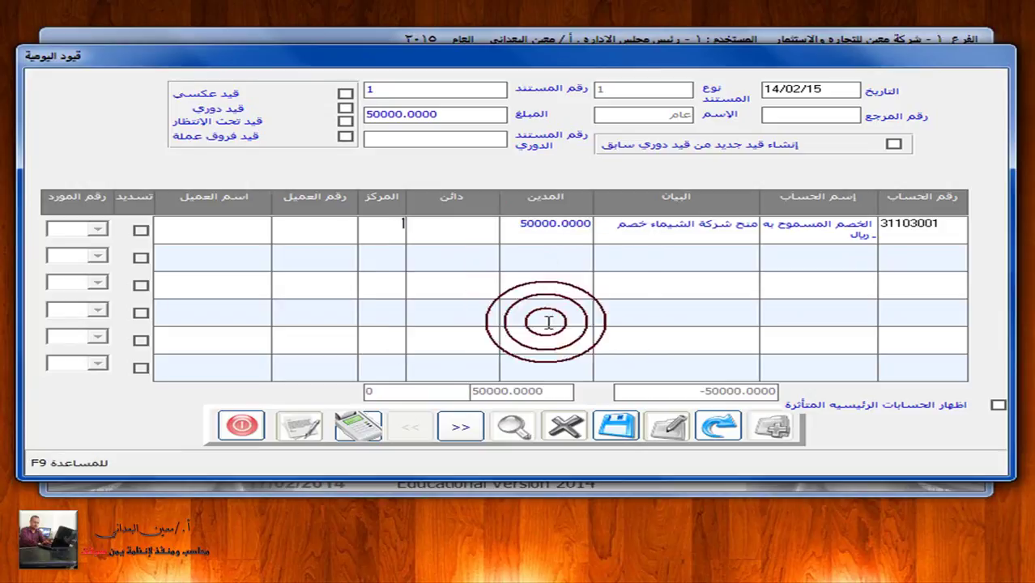
left_click(569, 324)
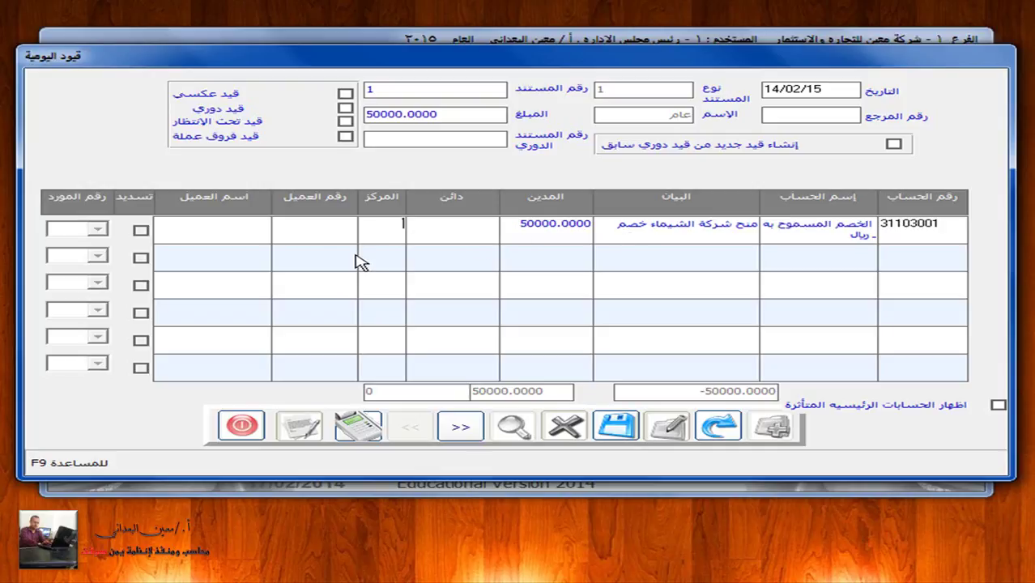
key("F9")
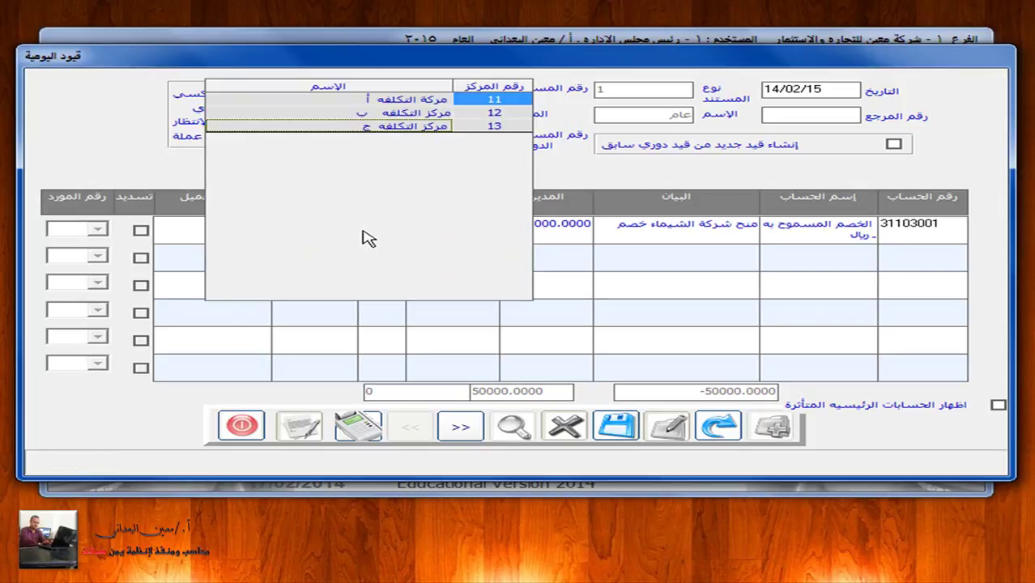
double_click(373, 126)
key("Return")
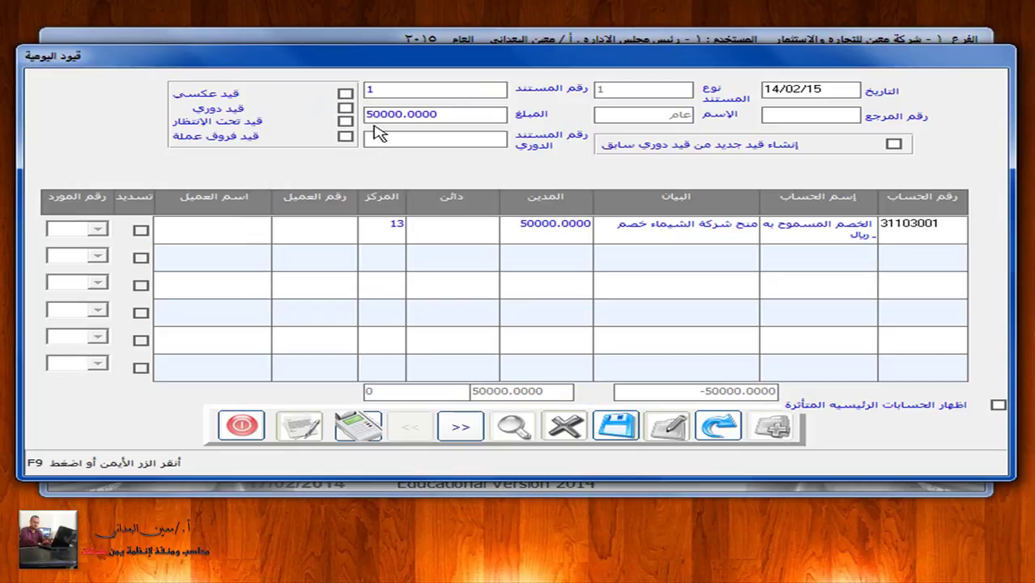
key("Tab")
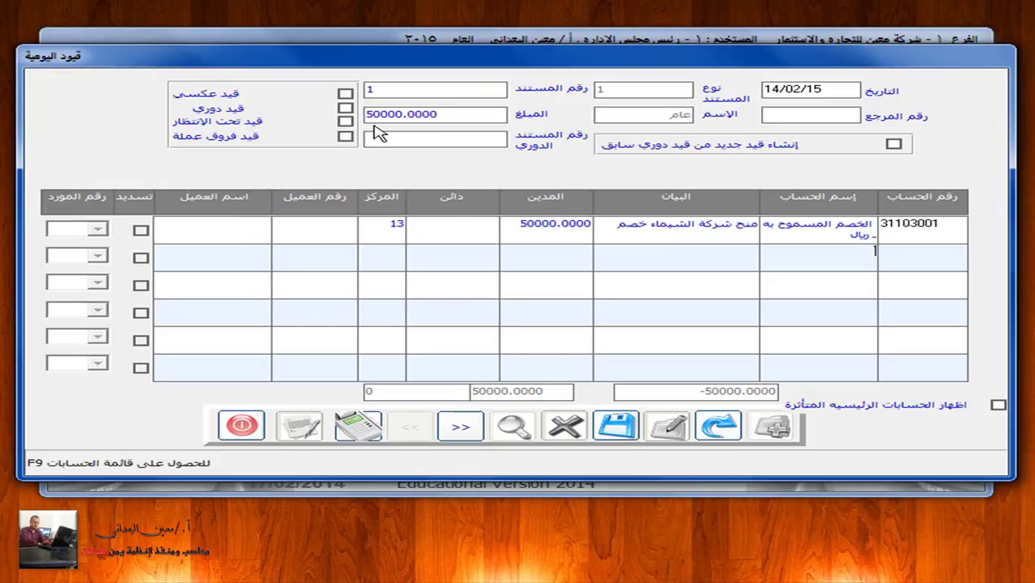
Step: Add the customer account محلات الشيماء للتجاره ـ ريال on the second line with the description "تم منحكم خصم"
type("شسماء للتجاره ـ ريال")
key("F9")
double_click(374, 130)
type("تم منحكم خصم")
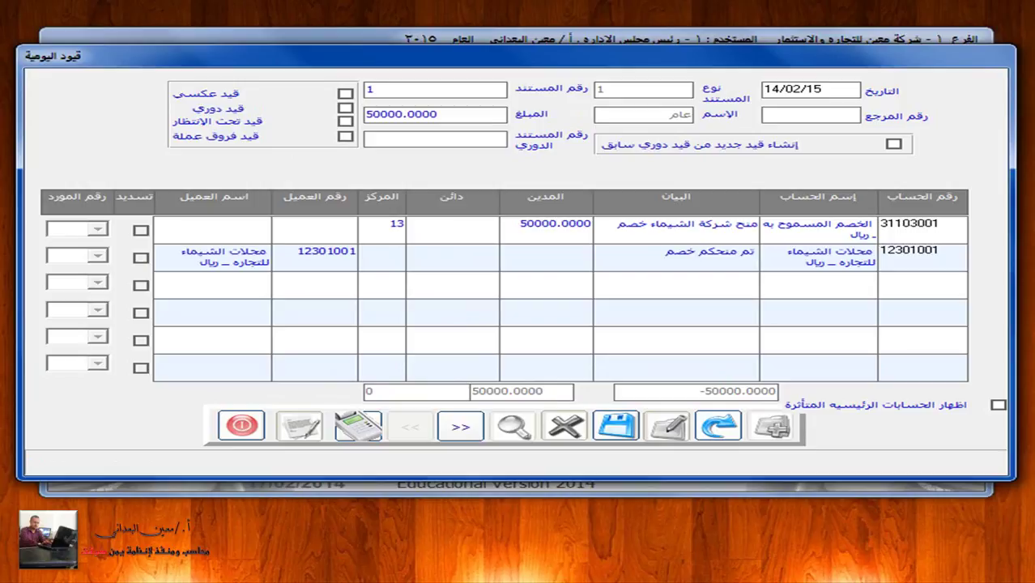
Step: Close the journal entries window and answer its closing prompt
left_click(297, 252)
left_click(241, 426)
left_click(577, 324)
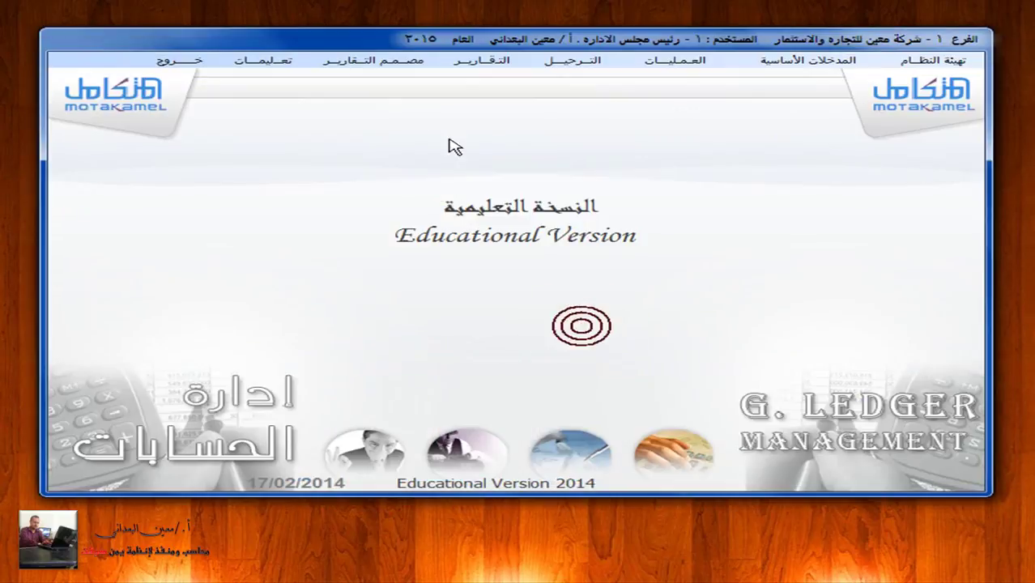
Step: Check the cost centre option in the system administration general options (الخيارات العامه) and return to the general ledger module
left_click(927, 112)
left_click(932, 68)
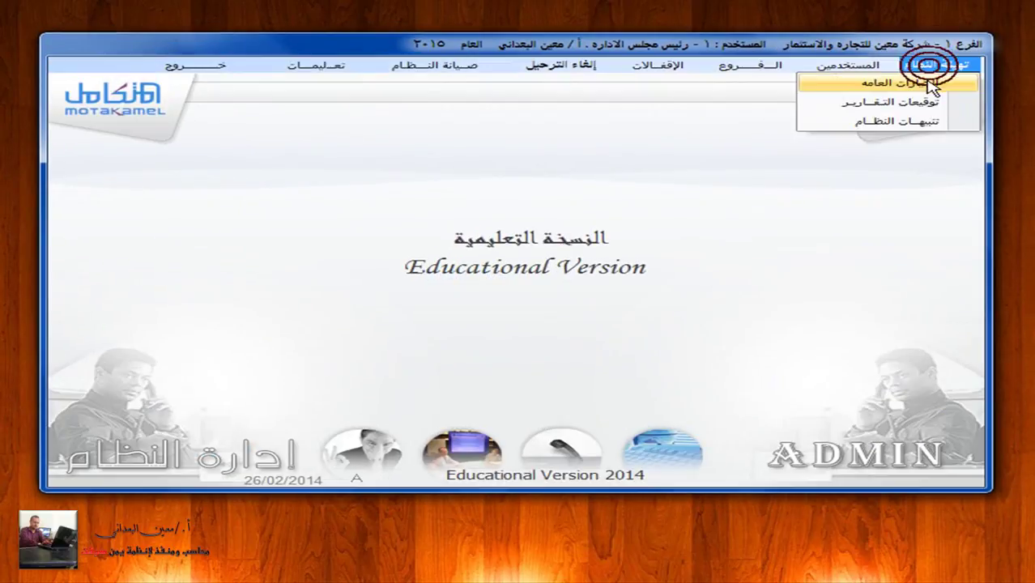
left_click(922, 83)
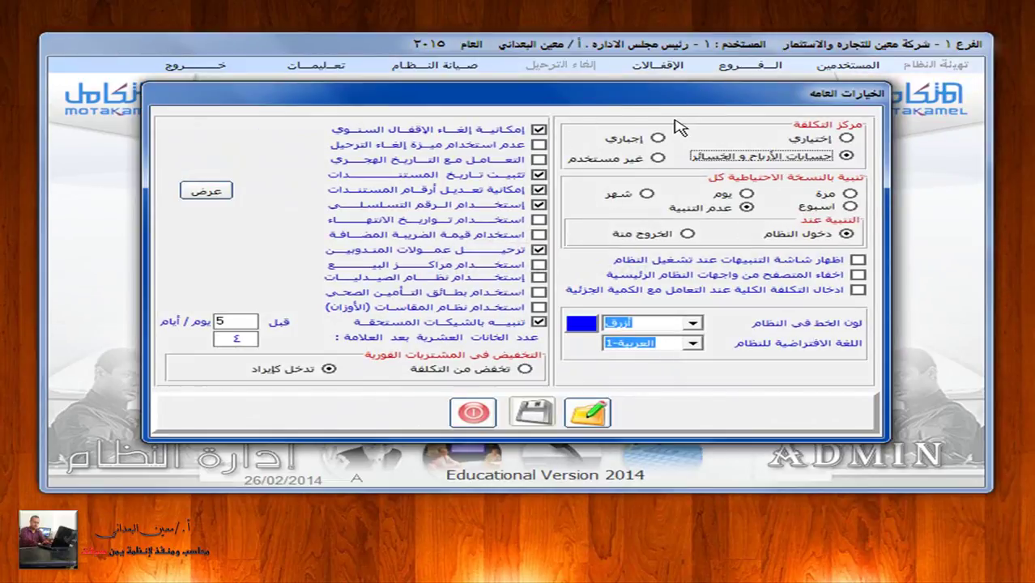
left_click(474, 413)
left_click(224, 70)
left_click(939, 180)
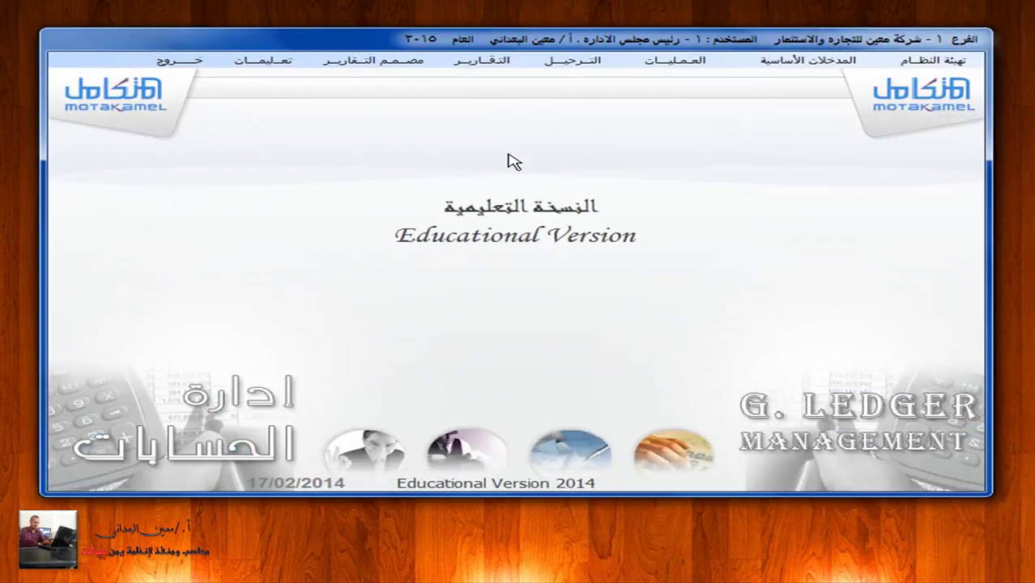
left_click(488, 62)
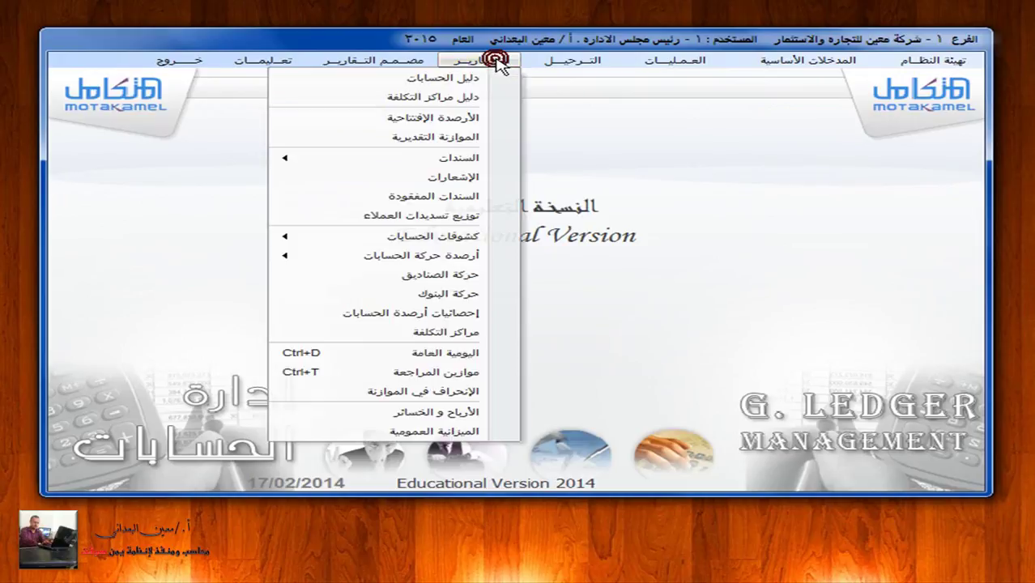
left_click(461, 234)
left_click(244, 258)
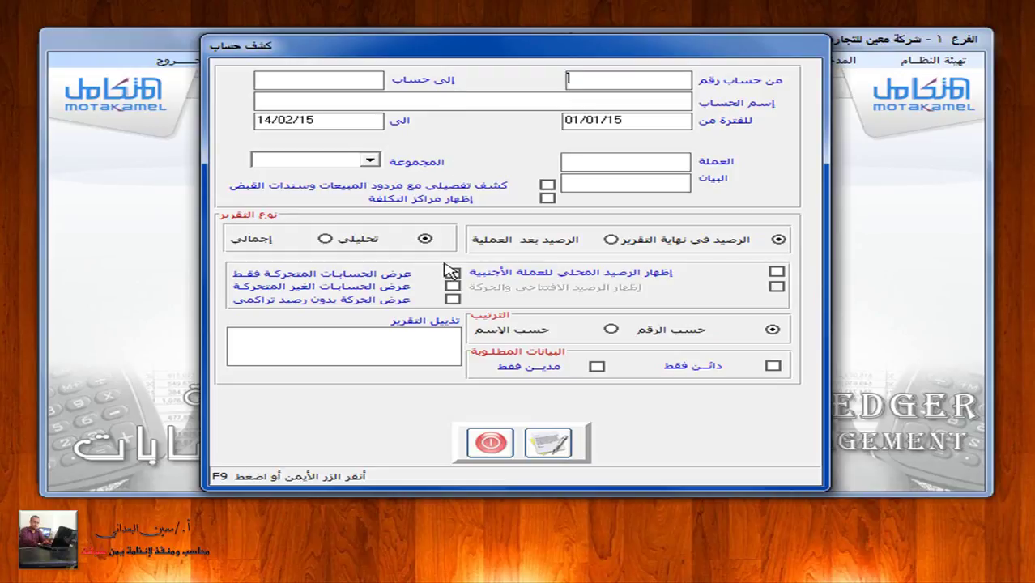
left_click(482, 442)
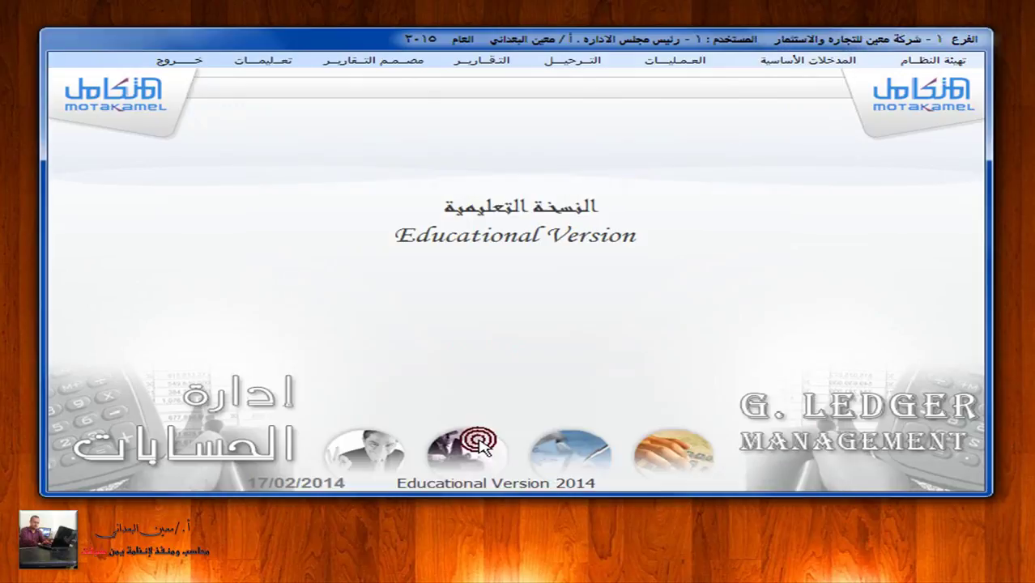
Step: Retrieve payment voucher 1 of cash box 1, review its lines and cost centre, and close the voucher window
left_click(680, 65)
left_click(685, 99)
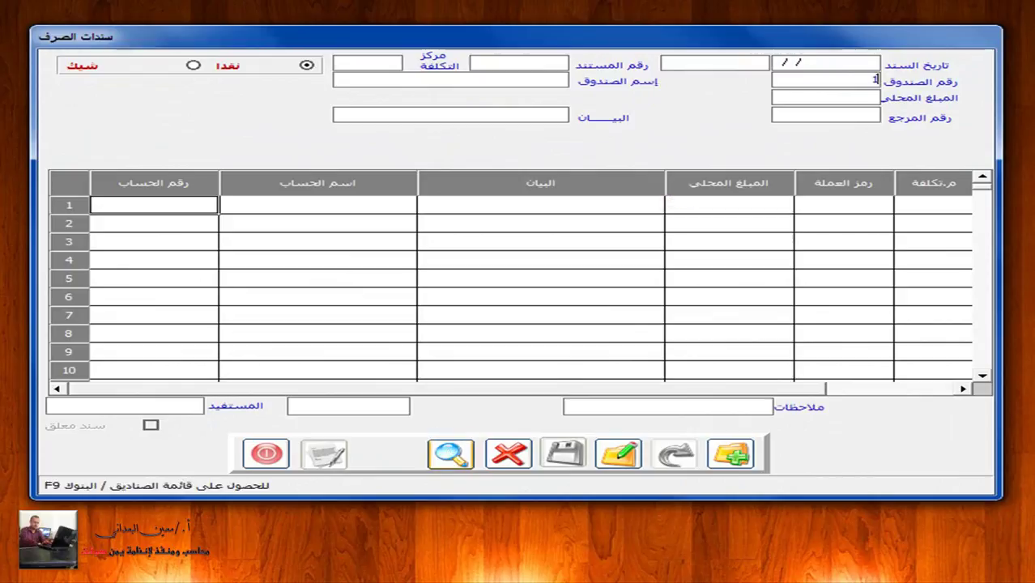
left_click(456, 455)
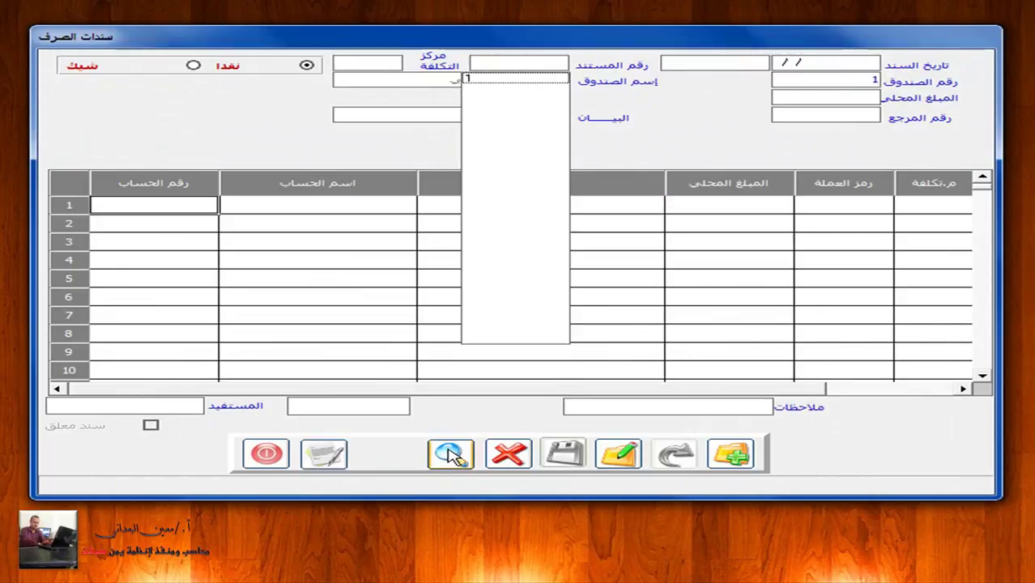
left_click(519, 79)
type("1")
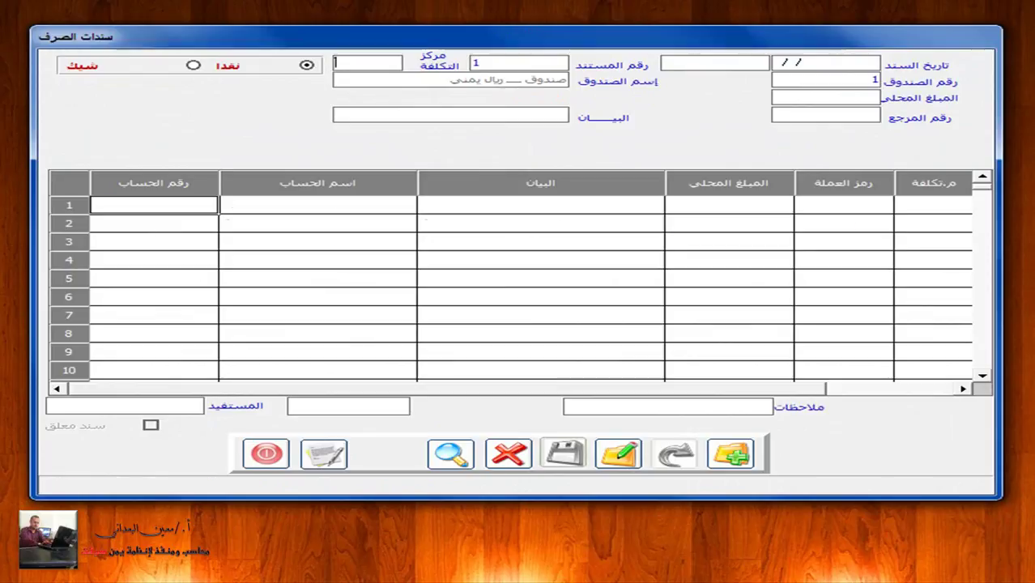
key("Return")
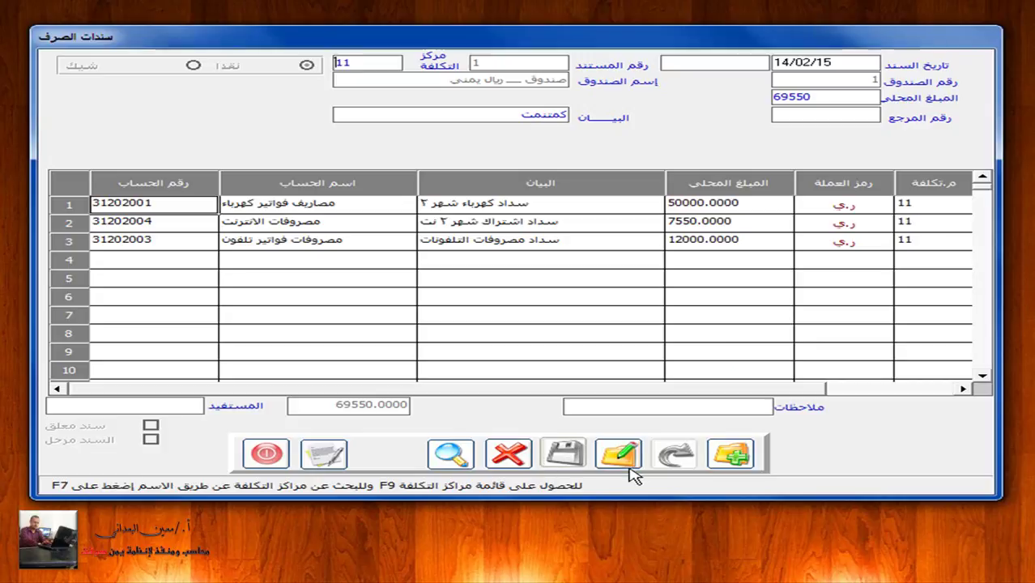
left_click(272, 458)
Step: Post the unposted cash payment voucher 1 of cash box 1 and close the posting window
left_click(572, 60)
left_click(577, 74)
left_click(652, 187)
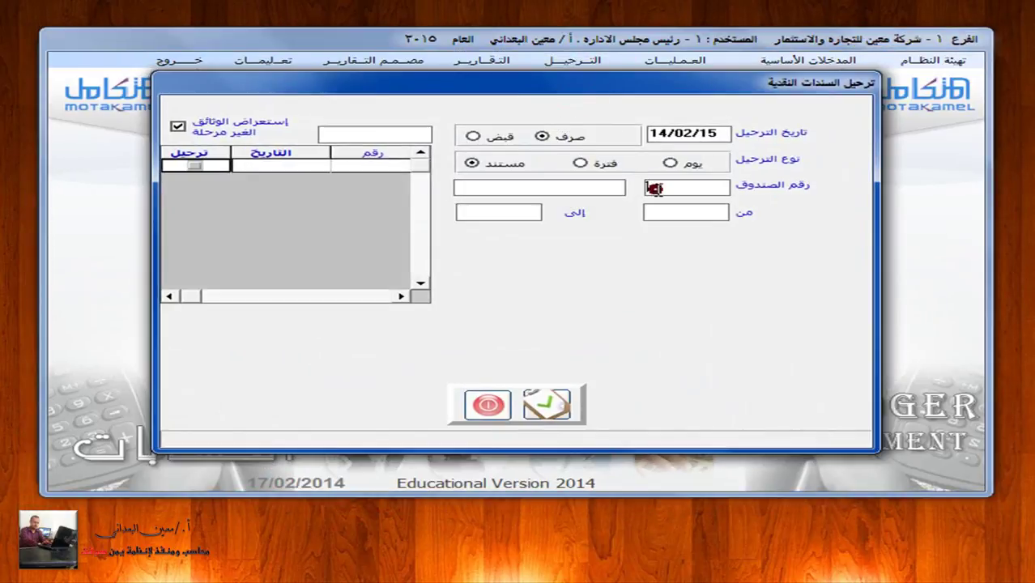
type("1")
key("Return")
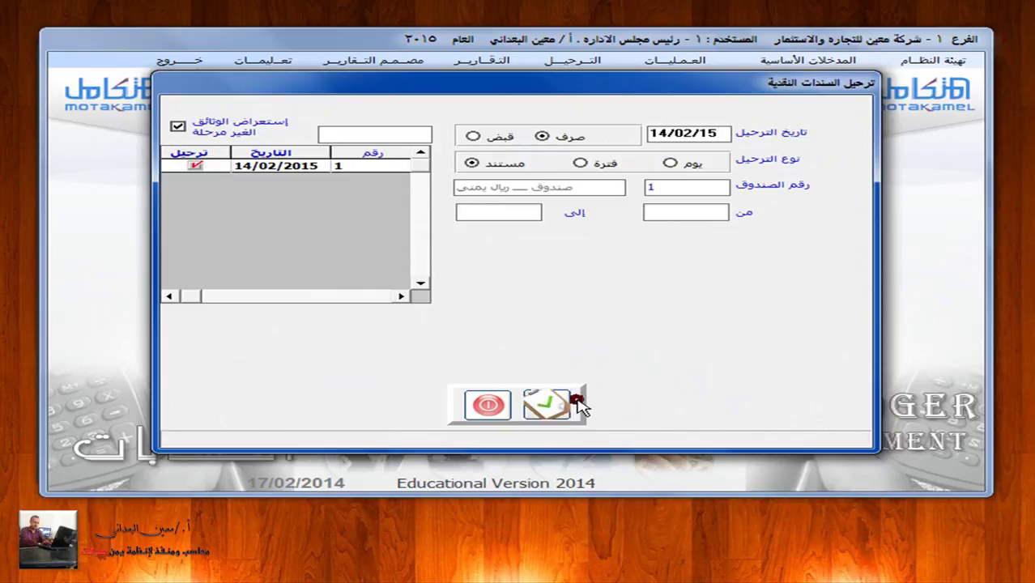
left_click(541, 402)
left_click(506, 406)
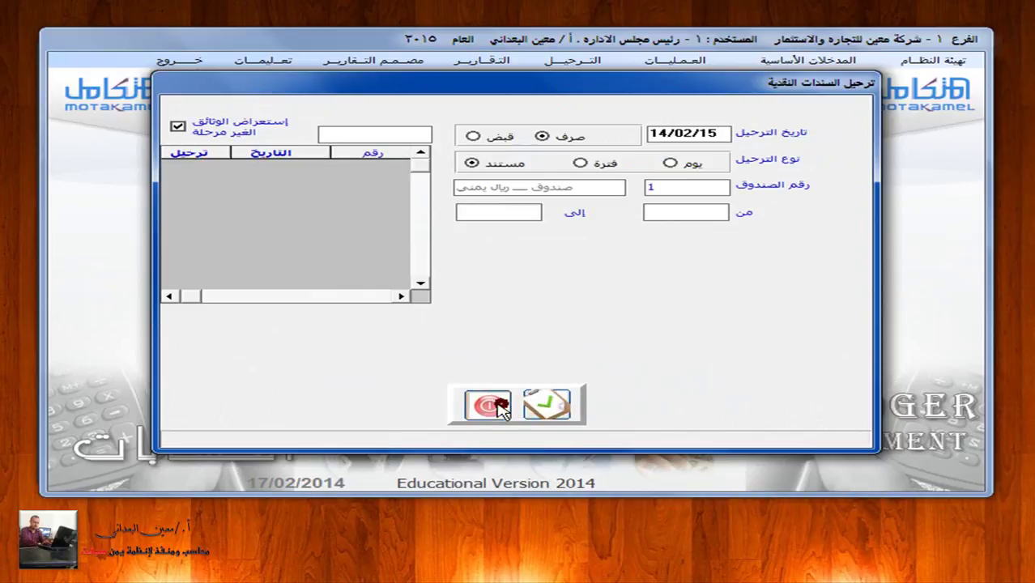
Step: Open the account statement report and select مصاريف فواتير كهرباء by searching account names for "كهرباء*"
left_click(496, 62)
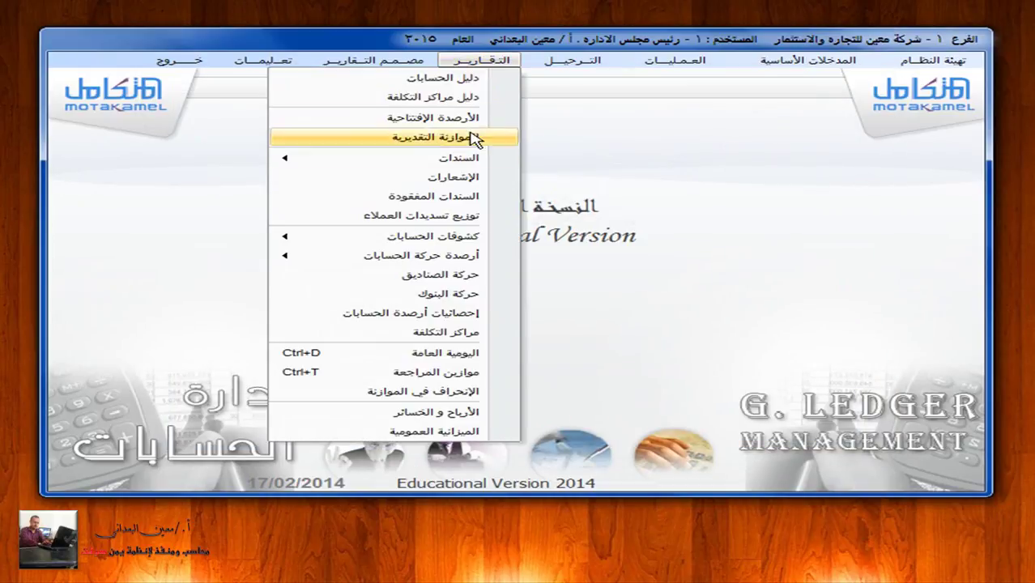
mouse_move(308, 237)
left_click(165, 267)
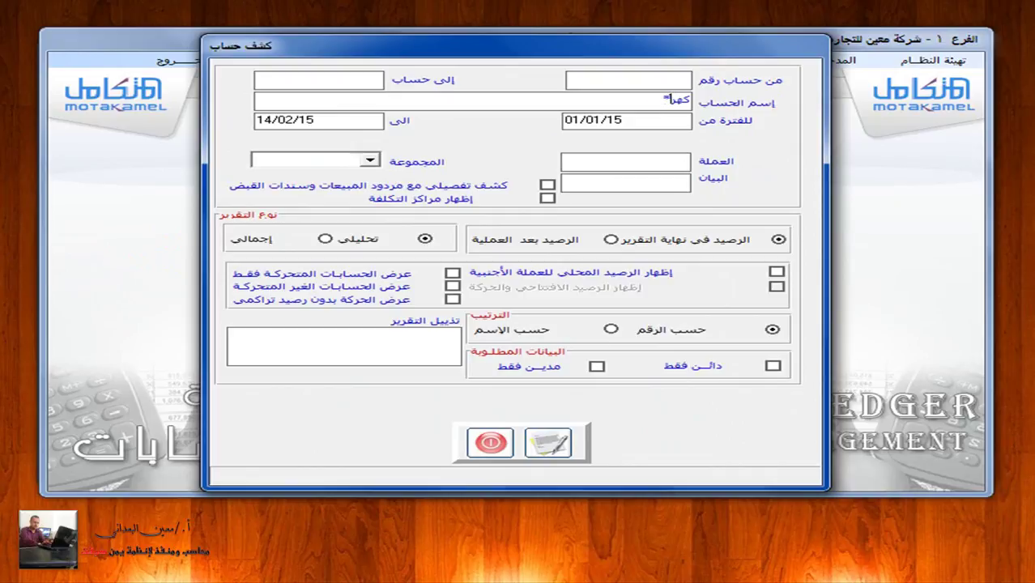
left_click(656, 99)
type("كهرباء*")
right_click(623, 105)
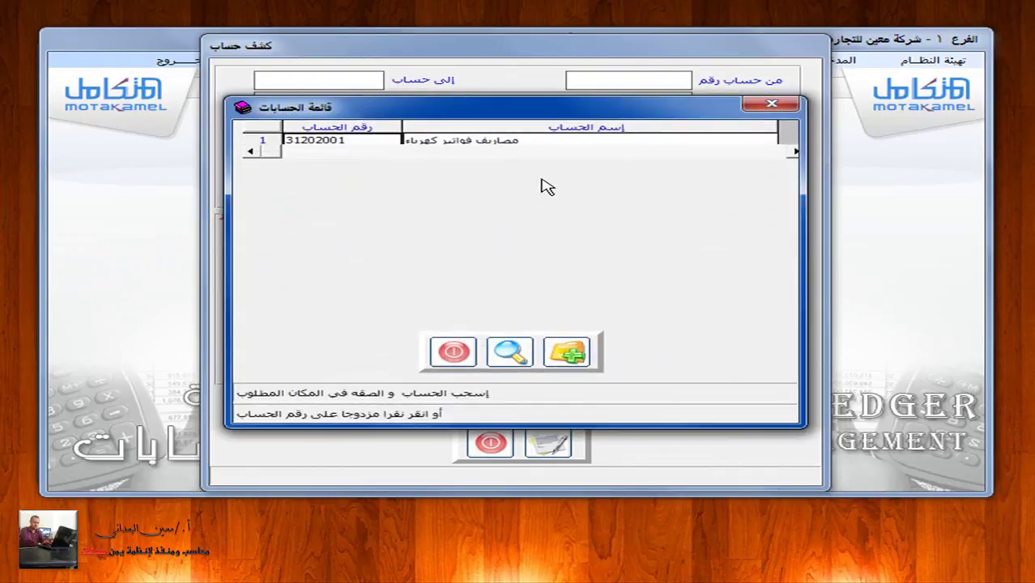
double_click(504, 141)
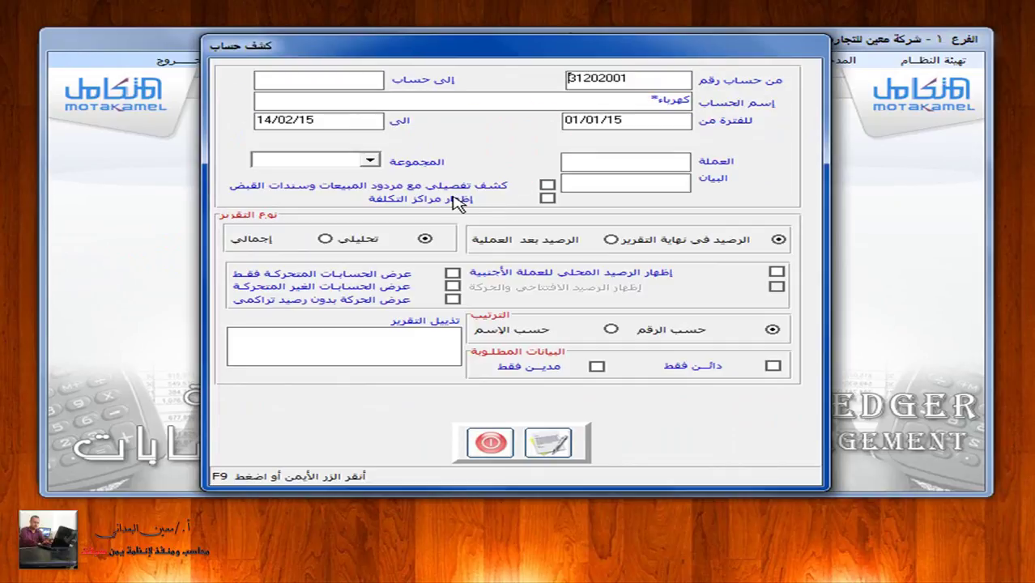
Step: Show cost centres in the statement starting from centre 11 (مركة التكلفه أ), view the report and close it
left_click(454, 200)
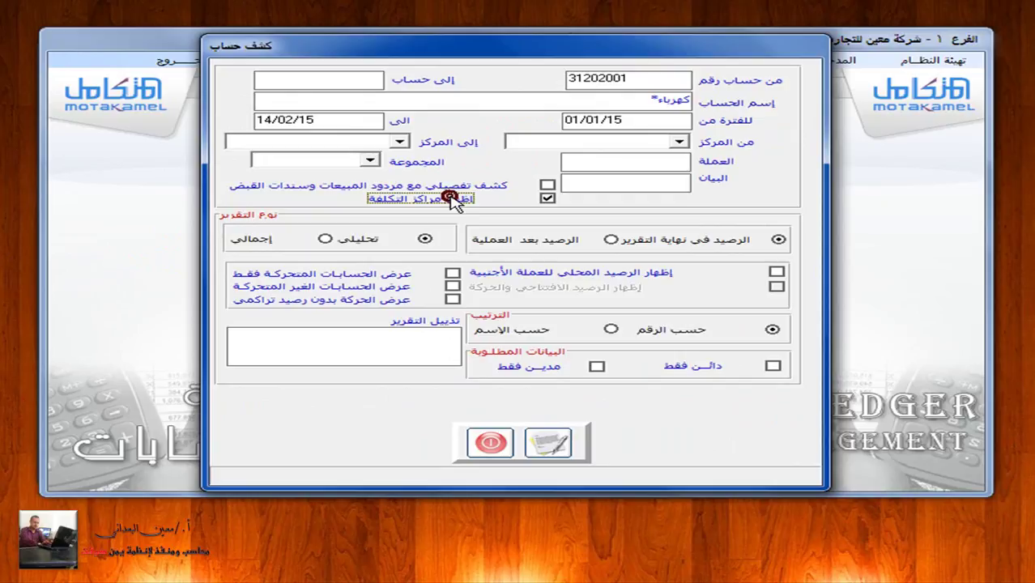
left_click(679, 142)
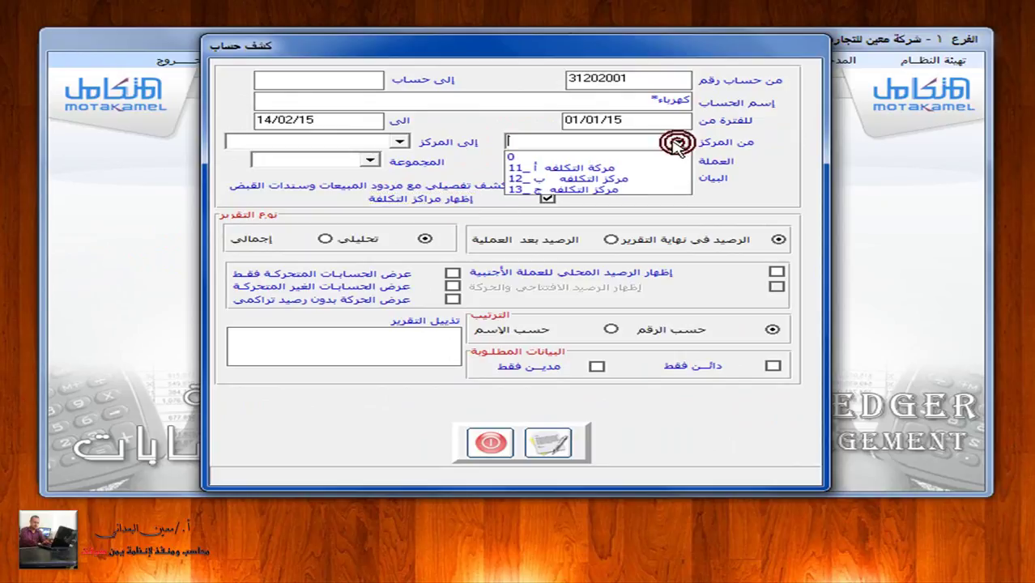
left_click(627, 169)
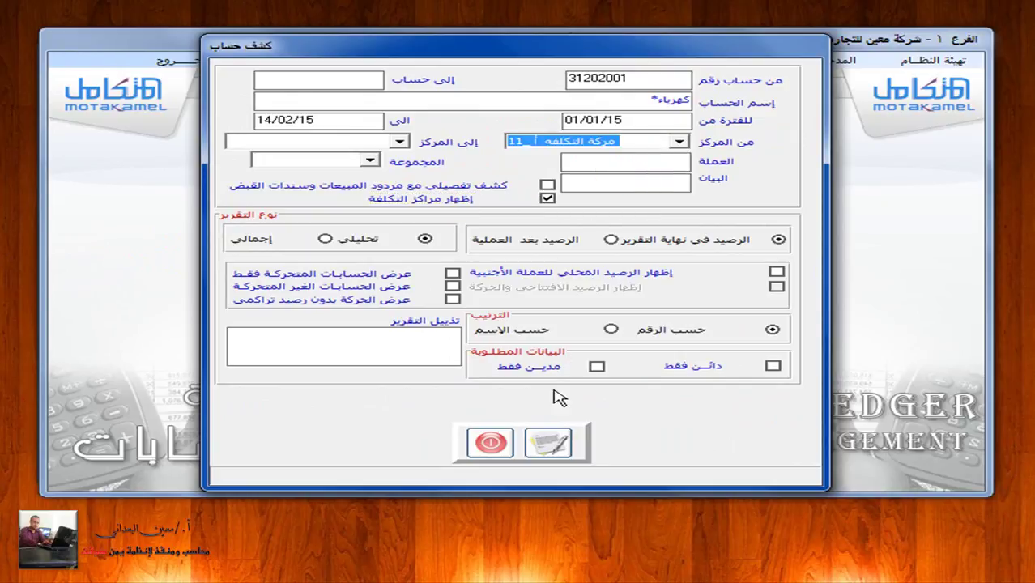
left_click(551, 439)
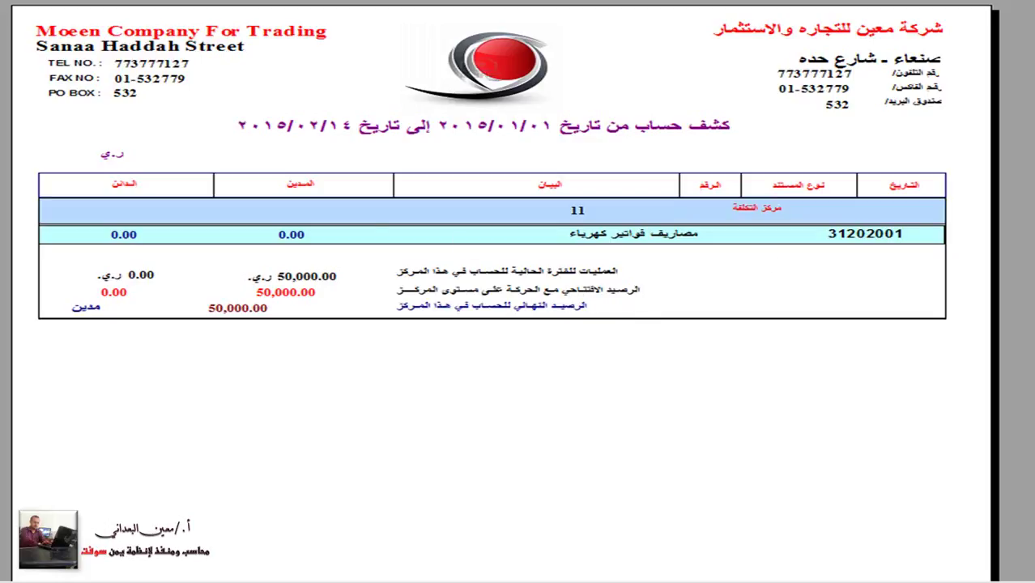
key("Escape")
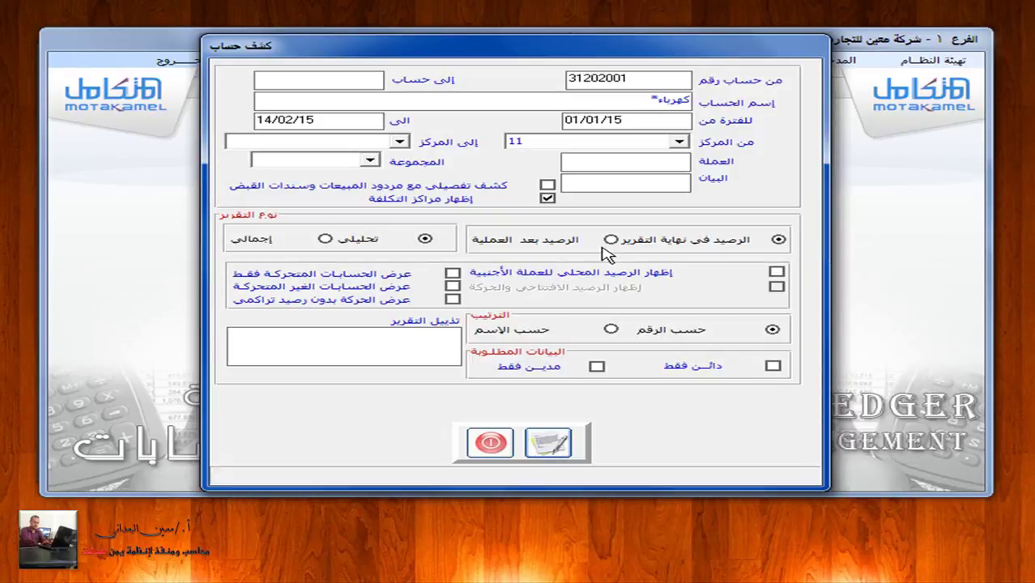
Step: Switch the statement to balance after each transaction (الرصيد بعد العملية), view the electricity report and close it
left_click(557, 239)
left_click(549, 442)
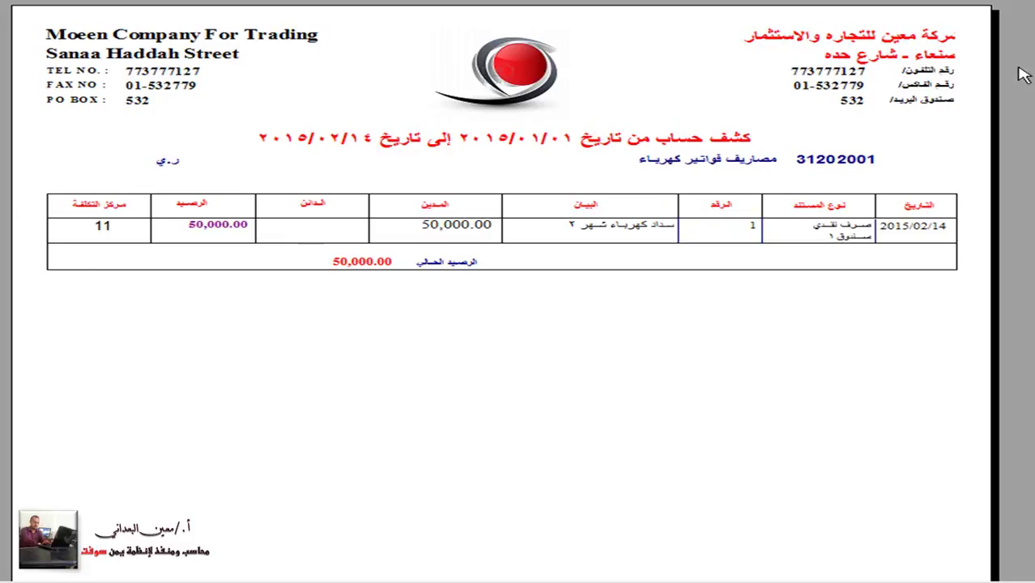
key("Escape")
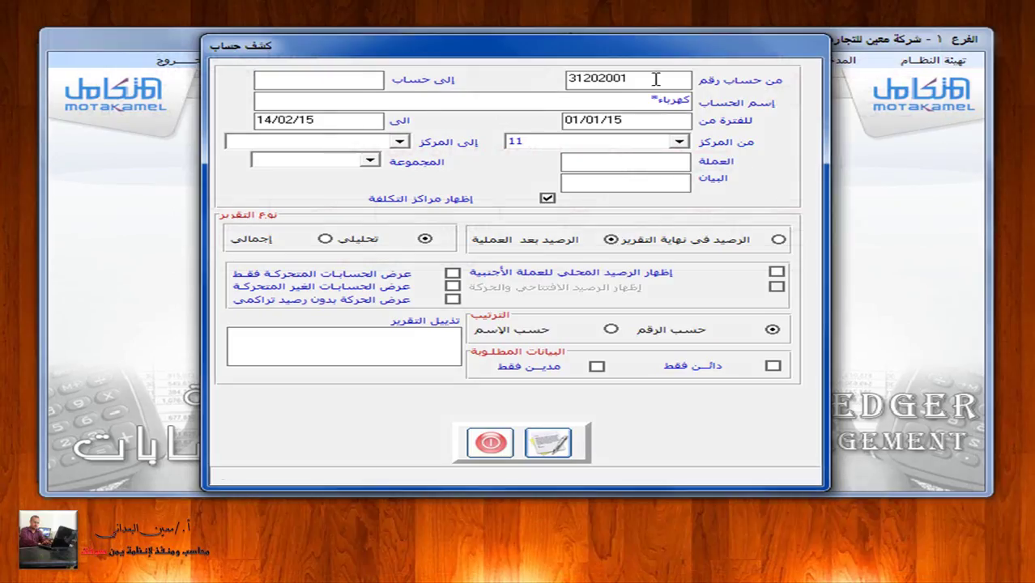
Step: Replace the statement's account with مصروفات الانترنت by searching account names for "نت*"
double_click(657, 79)
key("BackSpace")
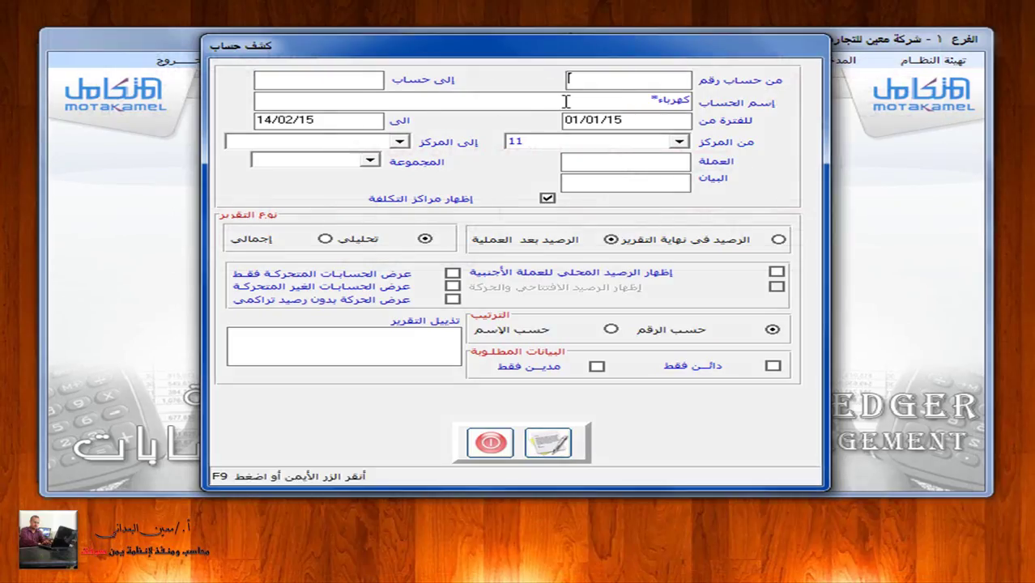
left_click(565, 99)
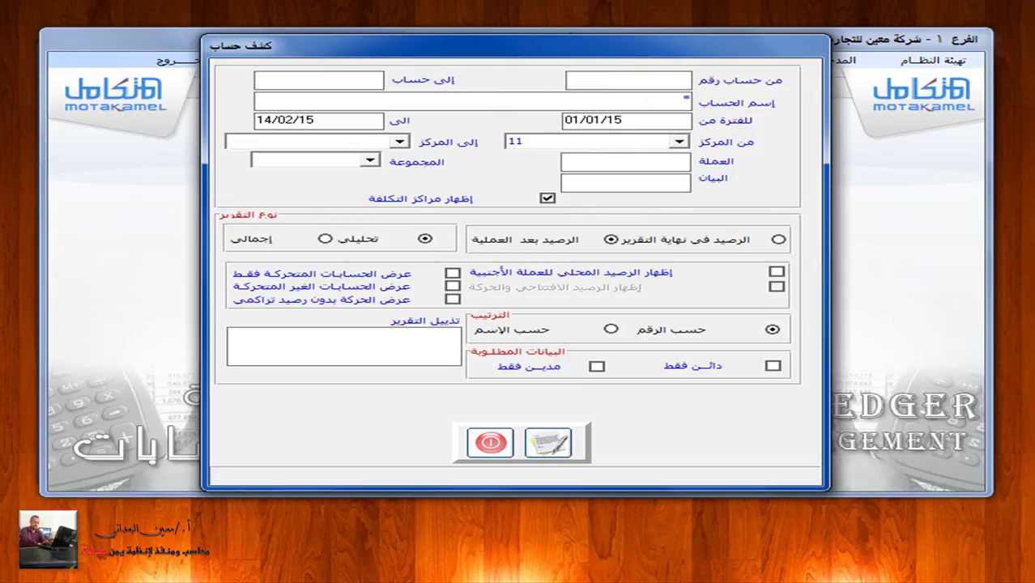
key("Return")
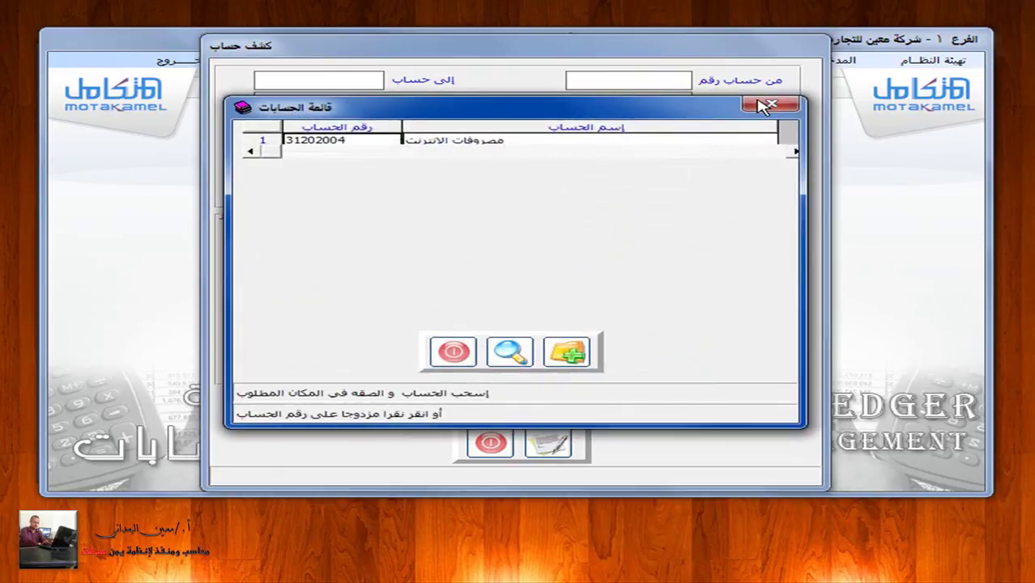
double_click(574, 139)
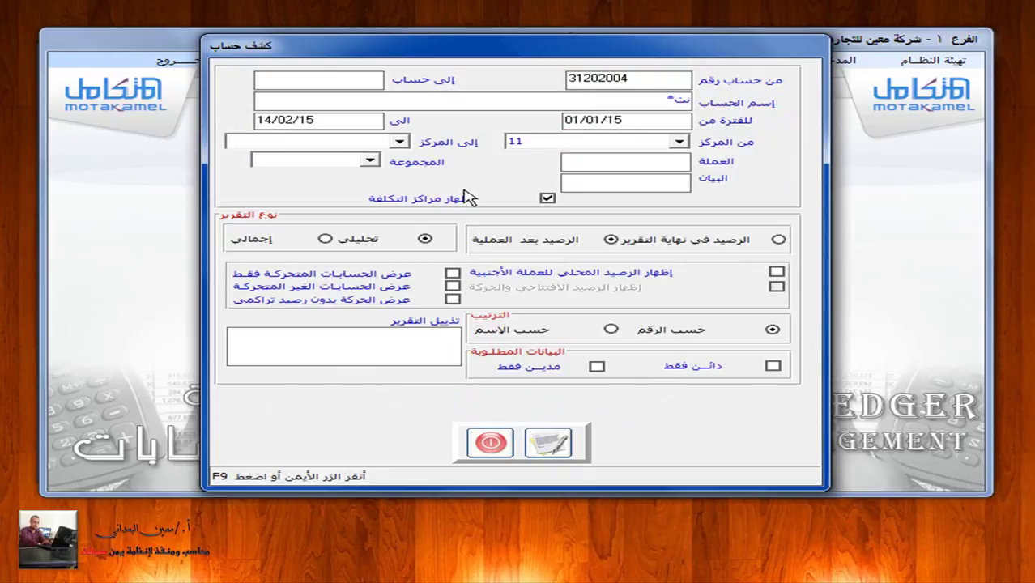
Step: View the internet expenses statement with its cost centre, and close the report and the statement form
left_click(548, 442)
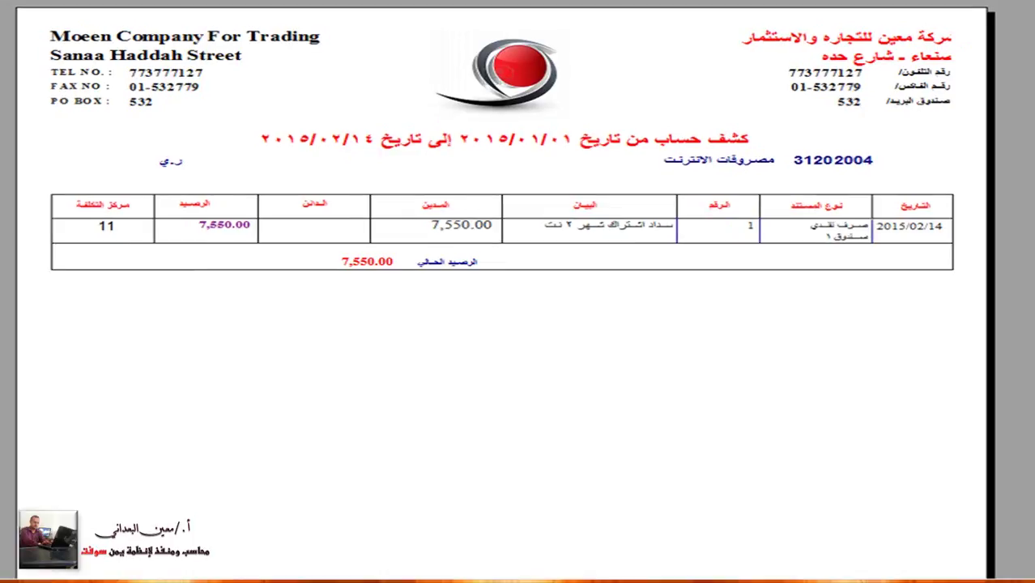
key("Escape")
left_click(493, 441)
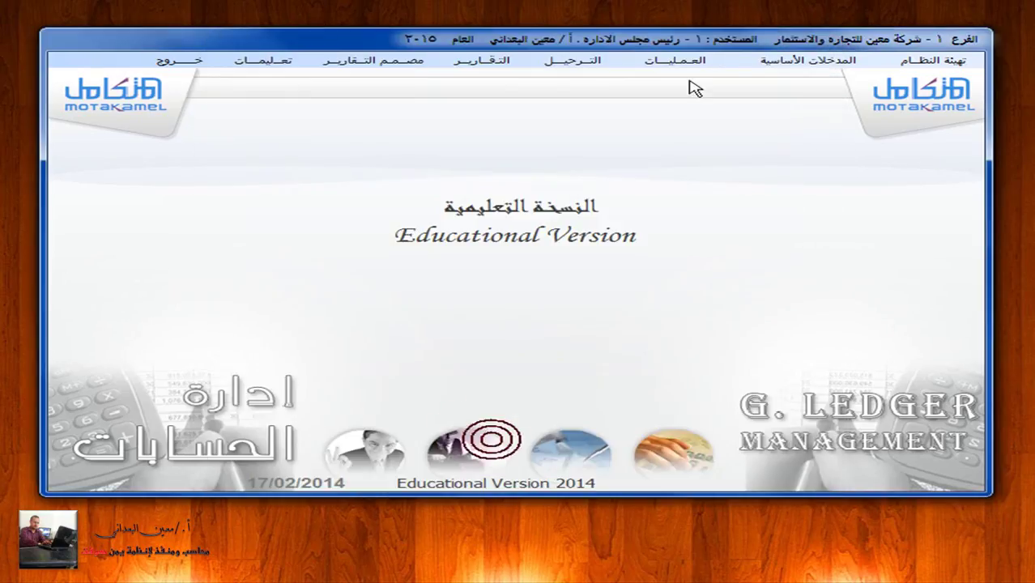
Step: Open the cost centres (مراكز التكلفة) master data
left_click(764, 65)
left_click(765, 99)
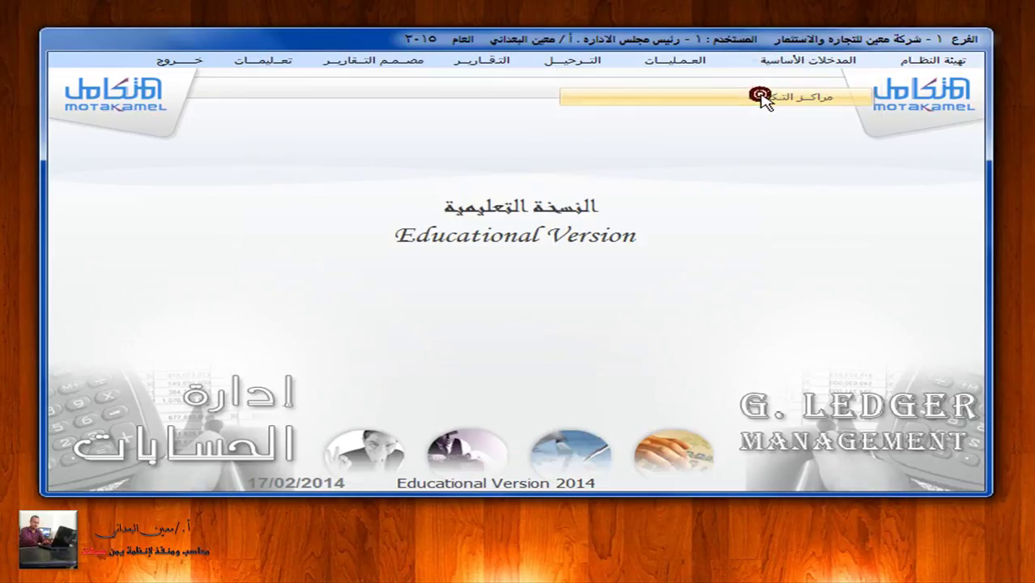